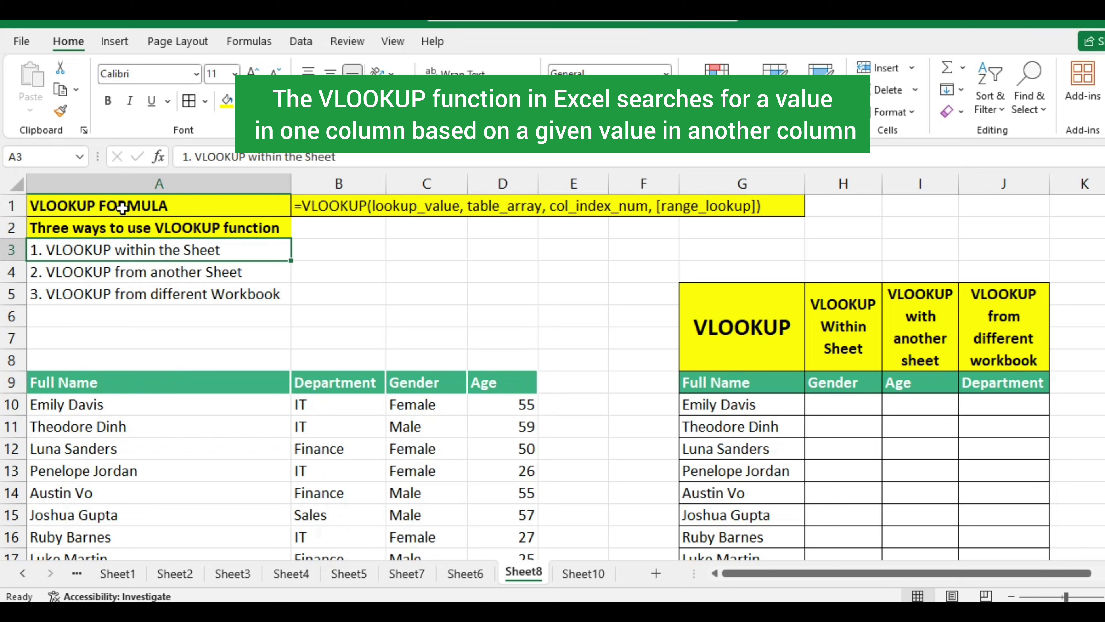
Review the VLOOKUP sheet layout, from the title down to the Gender header.
{"action": "left_click", "coordinate": [122, 208]}
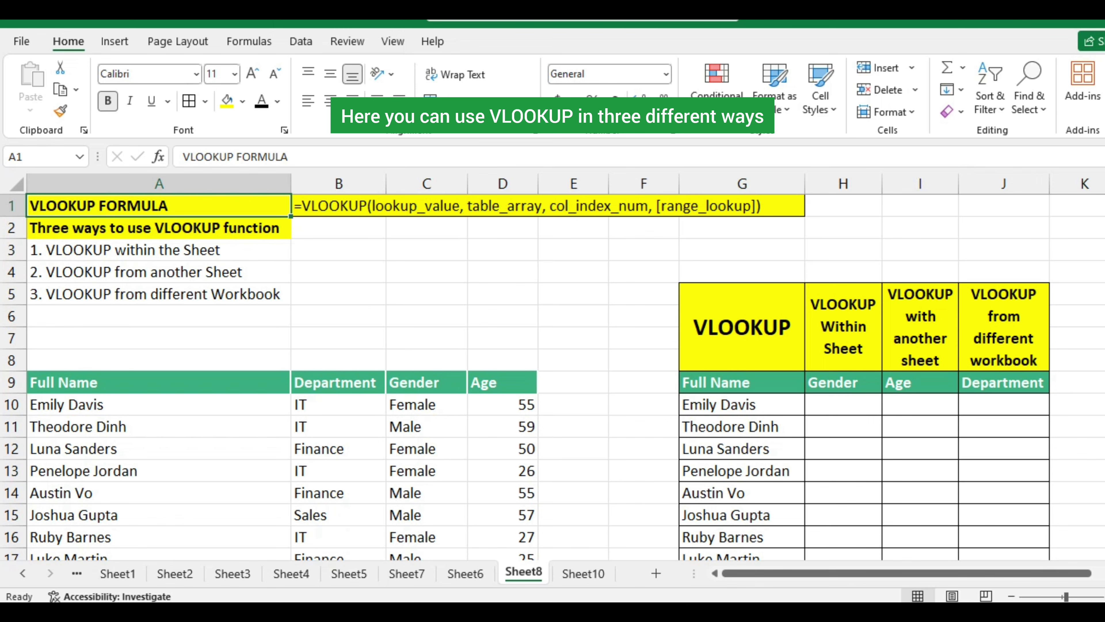
{"action": "scroll", "coordinate": [553, 374], "scroll_direction": "down", "scroll_amount": 2}
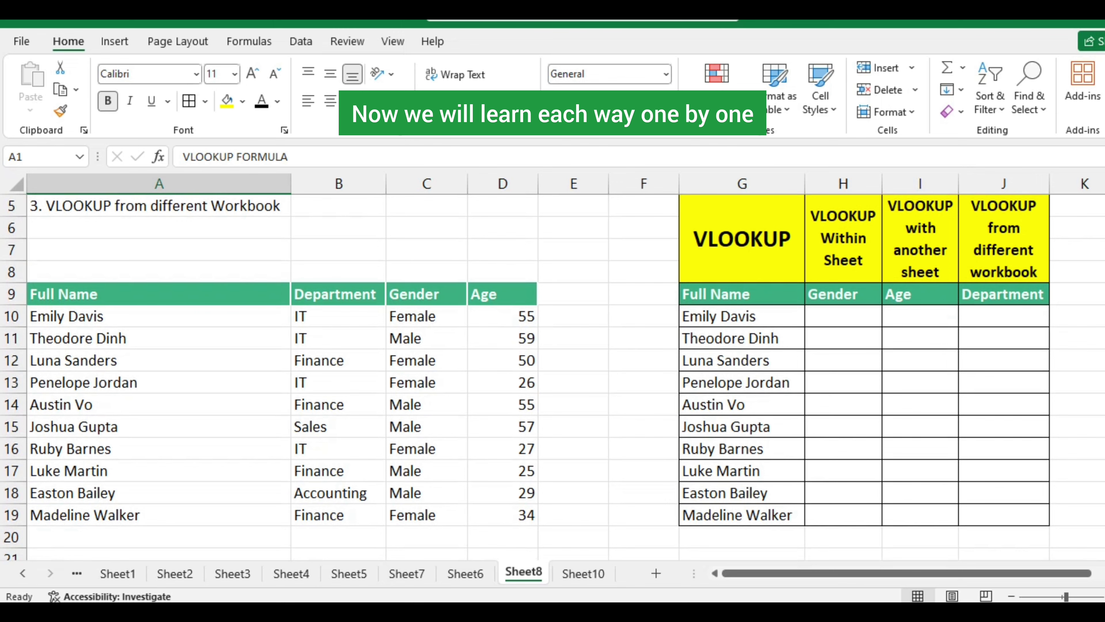
{"action": "scroll", "coordinate": [553, 377], "scroll_direction": "up", "scroll_amount": 1}
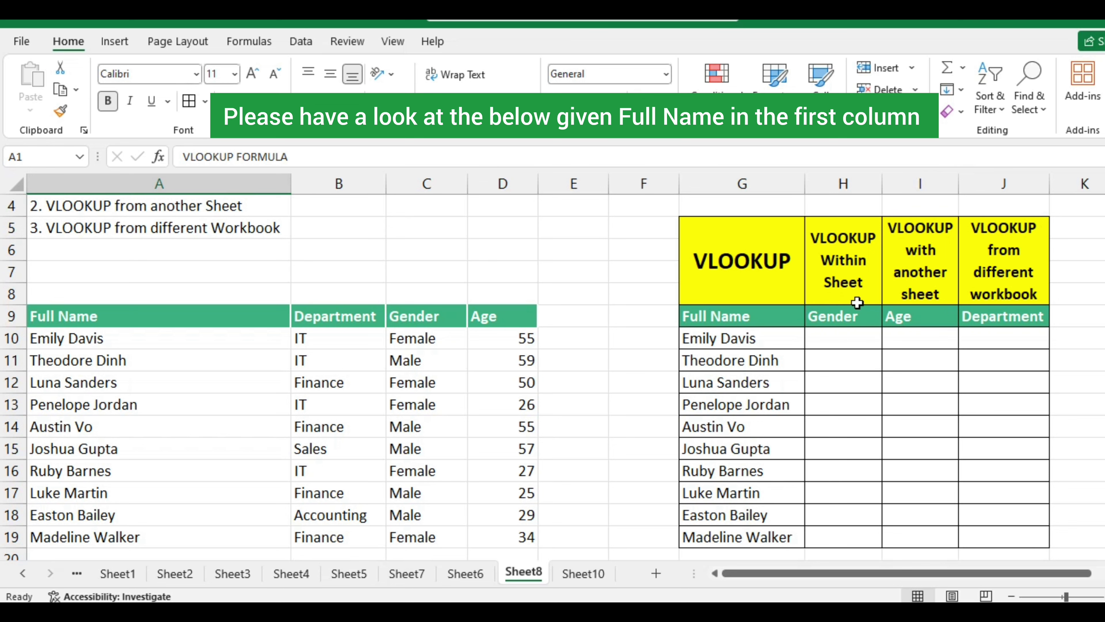
{"action": "double_click", "coordinate": [865, 290]}
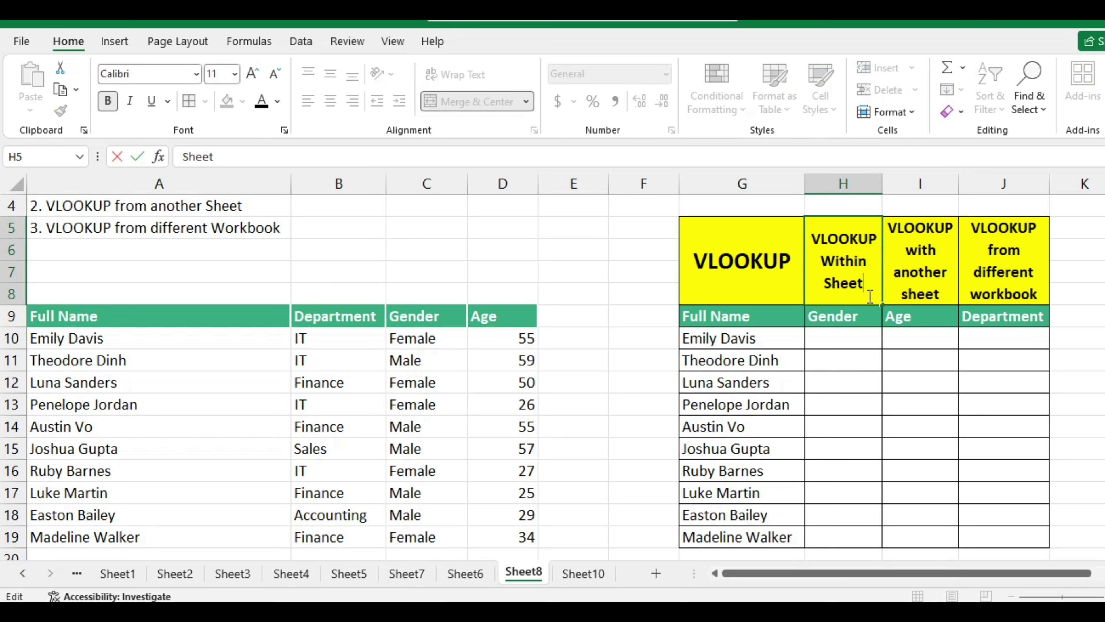
{"action": "left_click", "coordinate": [869, 322]}
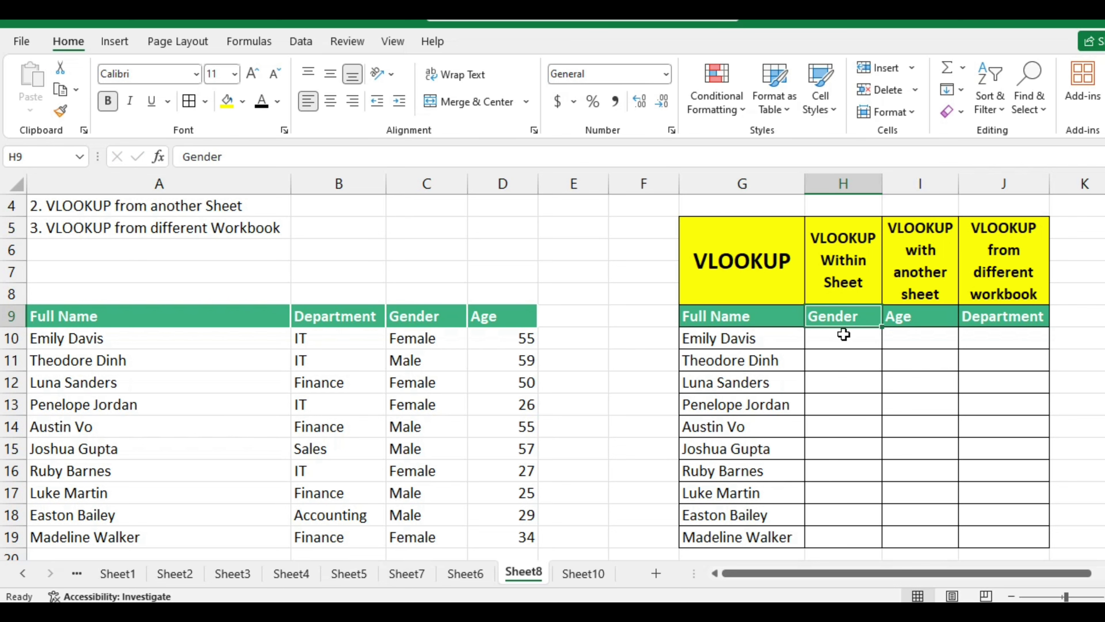
Enter =VLOOKUP(G10,A9:D19,3,FALSE) in H10 to look up the gender.
{"action": "left_click", "coordinate": [836, 341]}
{"action": "type", "text": "=v"}
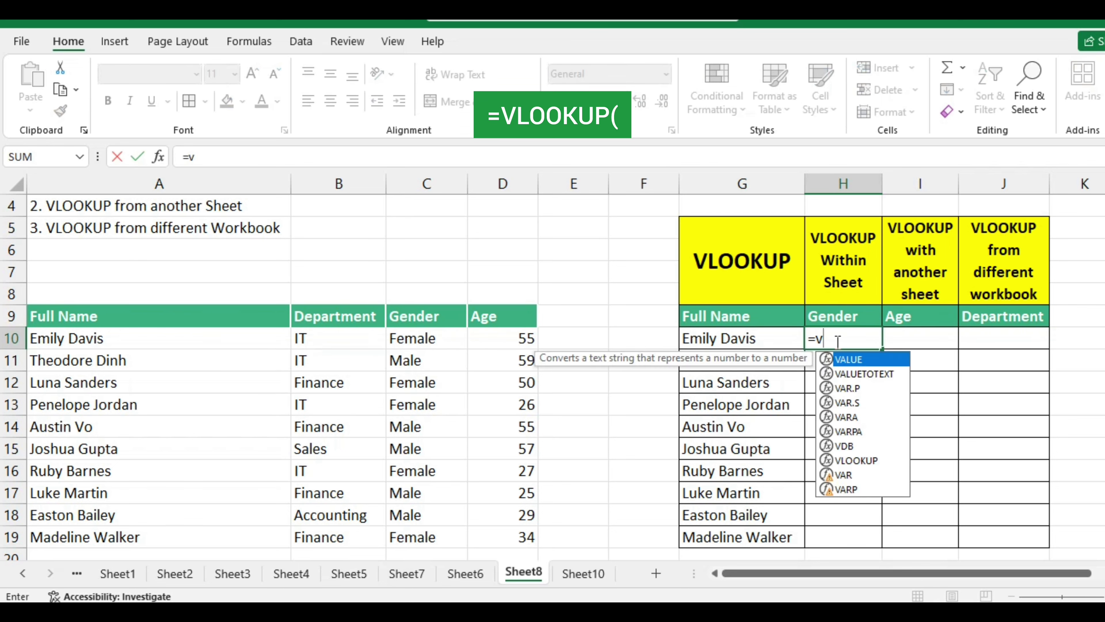
{"action": "type", "text": "loo"}
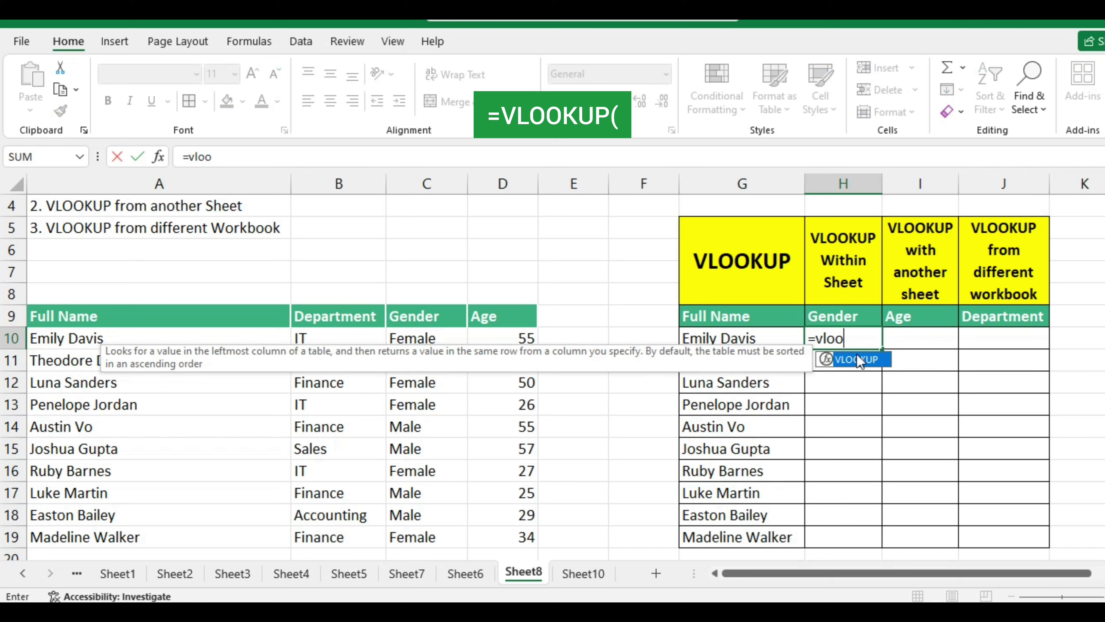
{"action": "double_click", "coordinate": [854, 359]}
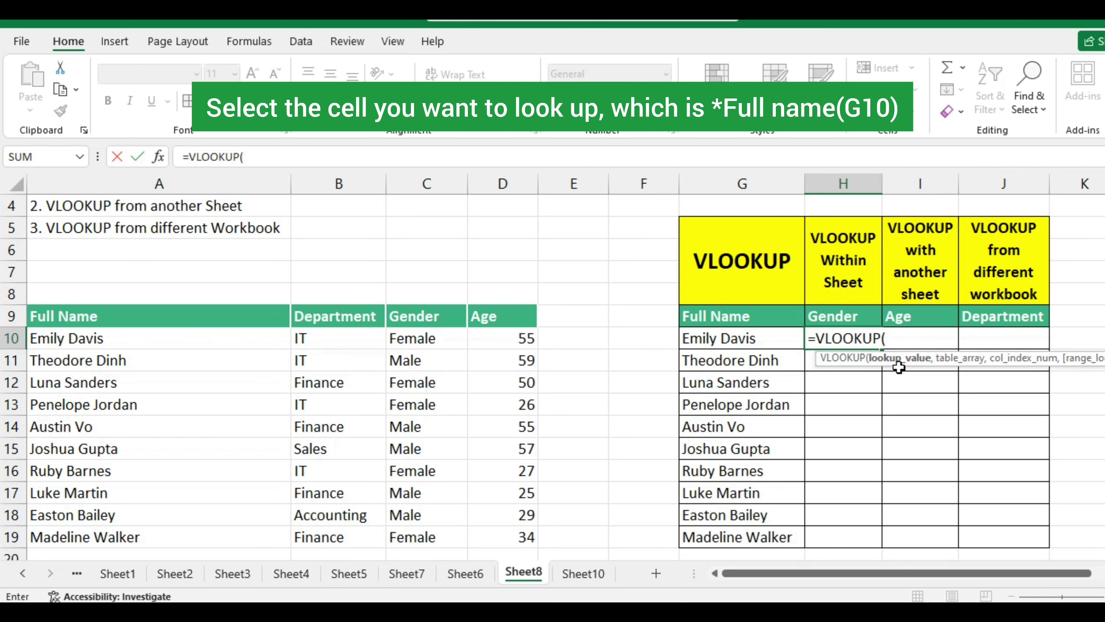
{"action": "left_click", "coordinate": [778, 339]}
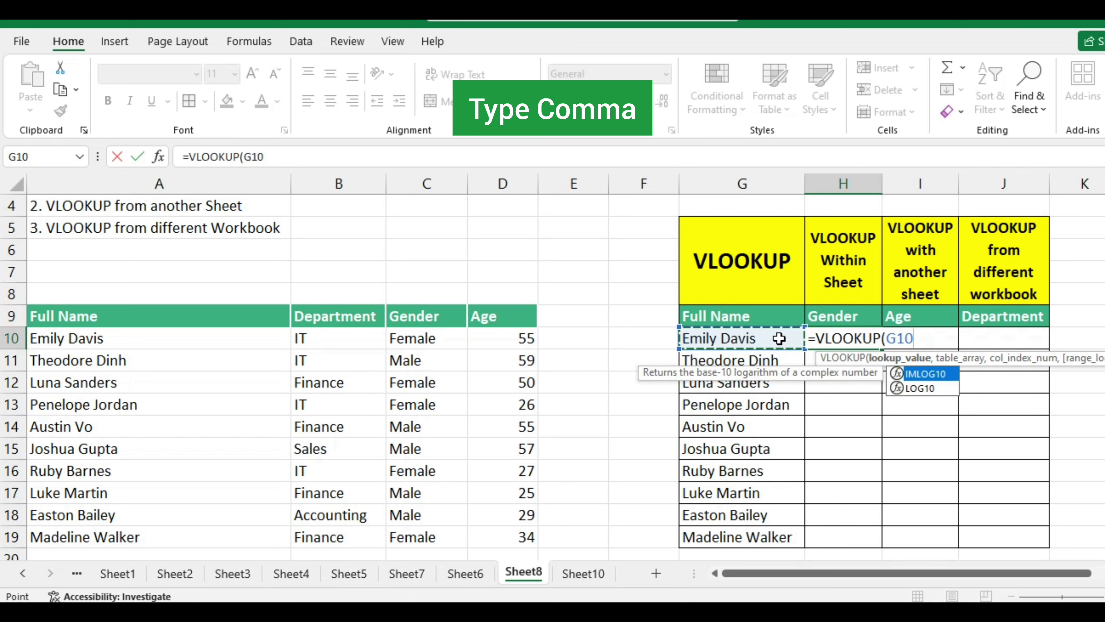
{"action": "type", "text": ","}
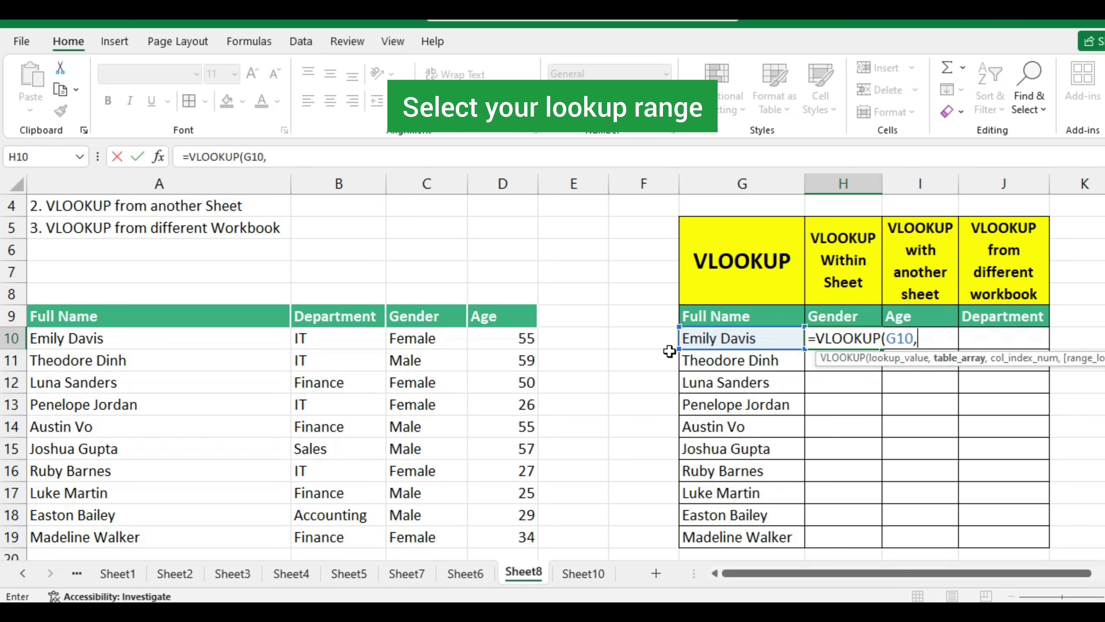
{"action": "left_click_drag", "start_coordinate": [169, 314], "coordinate": [503, 534]}
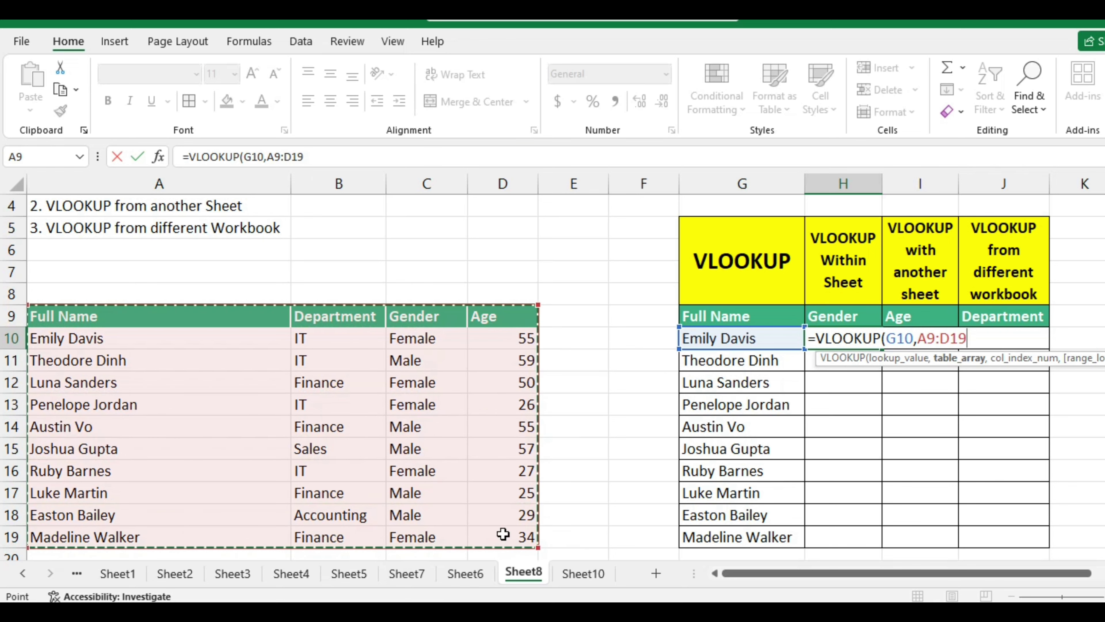
{"action": "type", "text": ",3"}
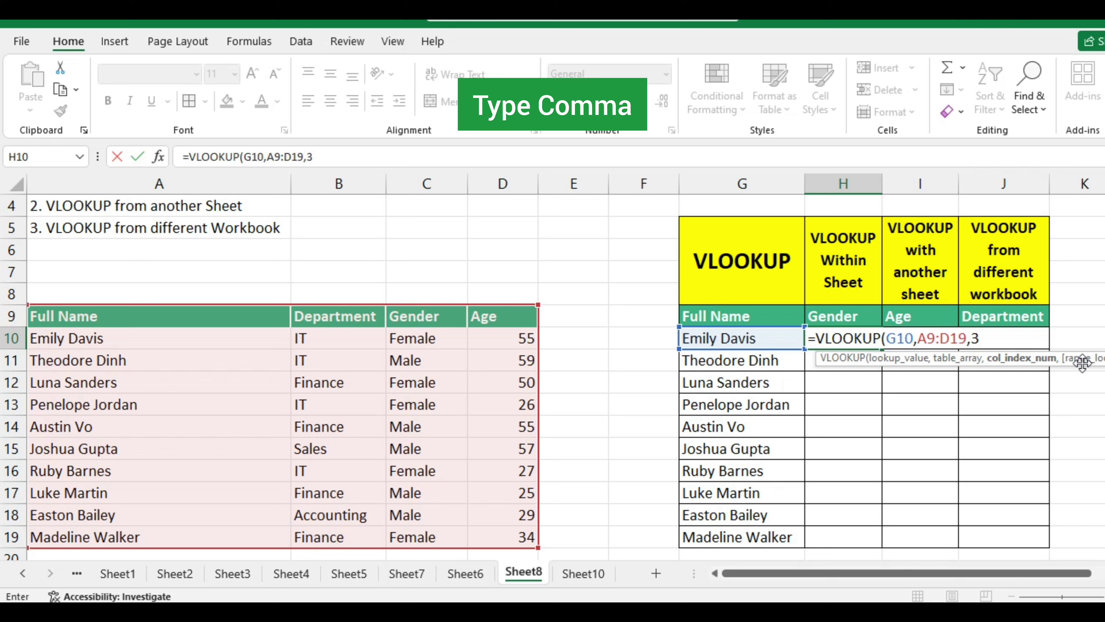
{"action": "type", "text": ","}
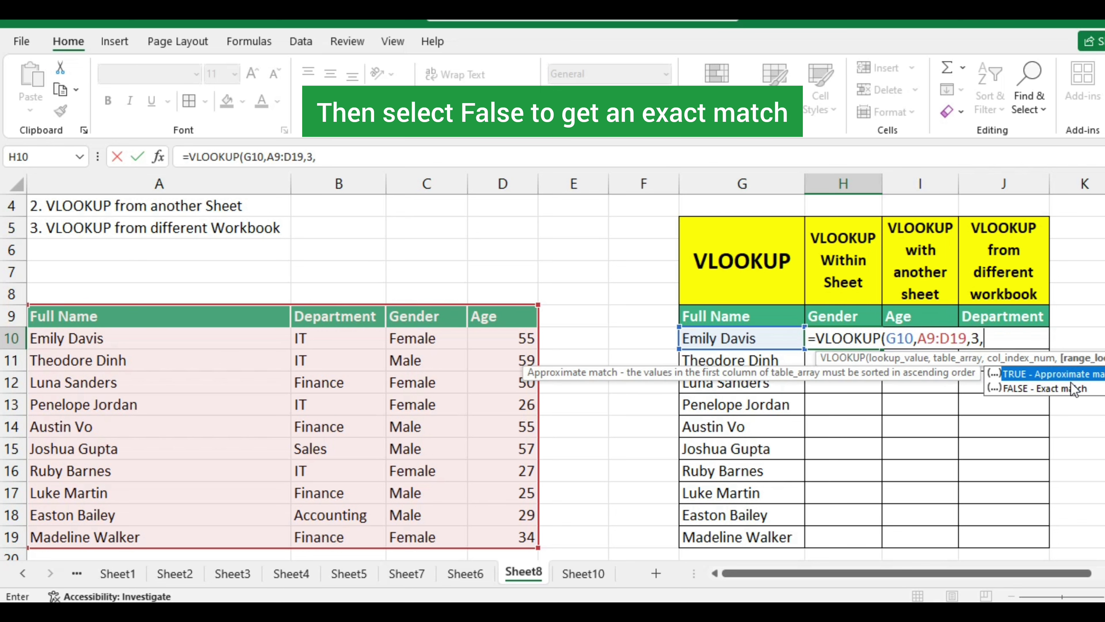
{"action": "double_click", "coordinate": [1072, 388]}
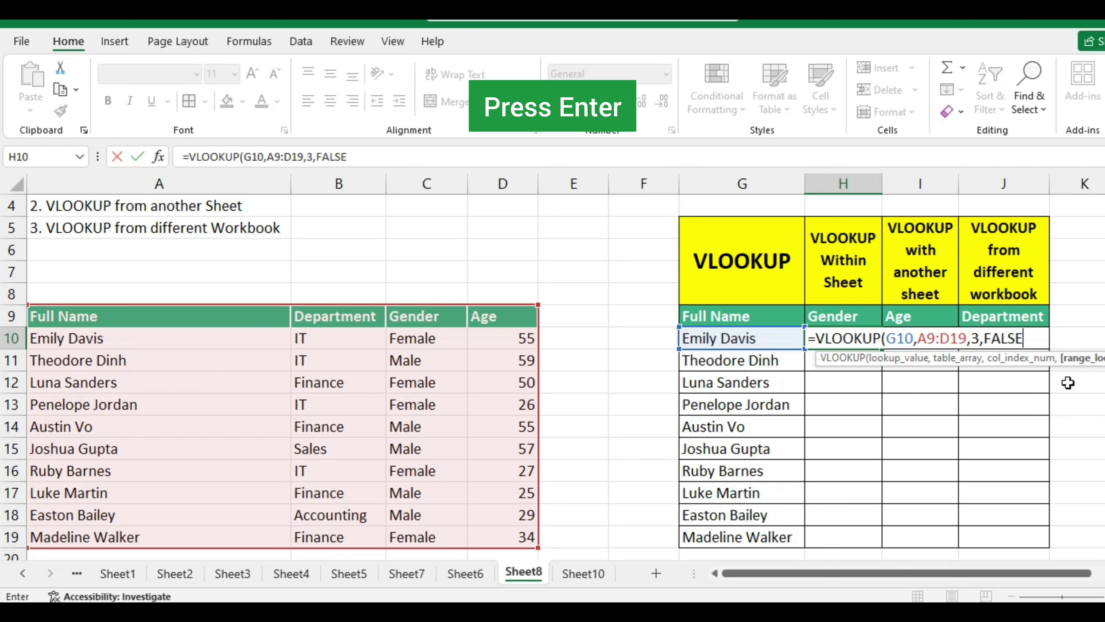
{"action": "key", "text": "Return"}
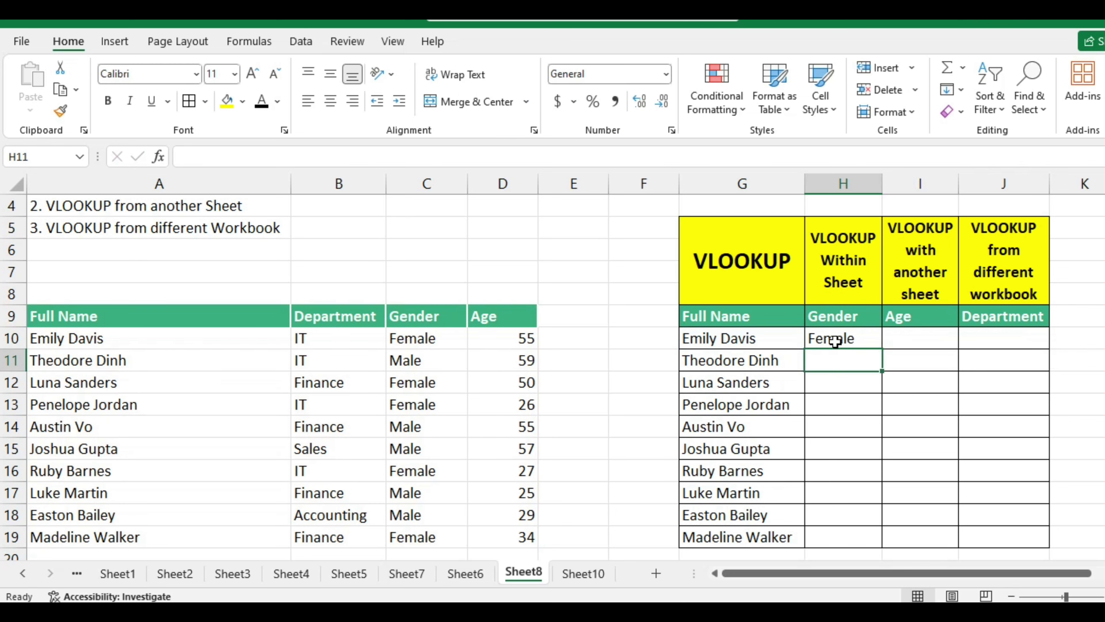
Fill the Gender formula from H10 down through H19.
{"action": "left_click", "coordinate": [851, 340]}
{"action": "double_click", "coordinate": [882, 349]}
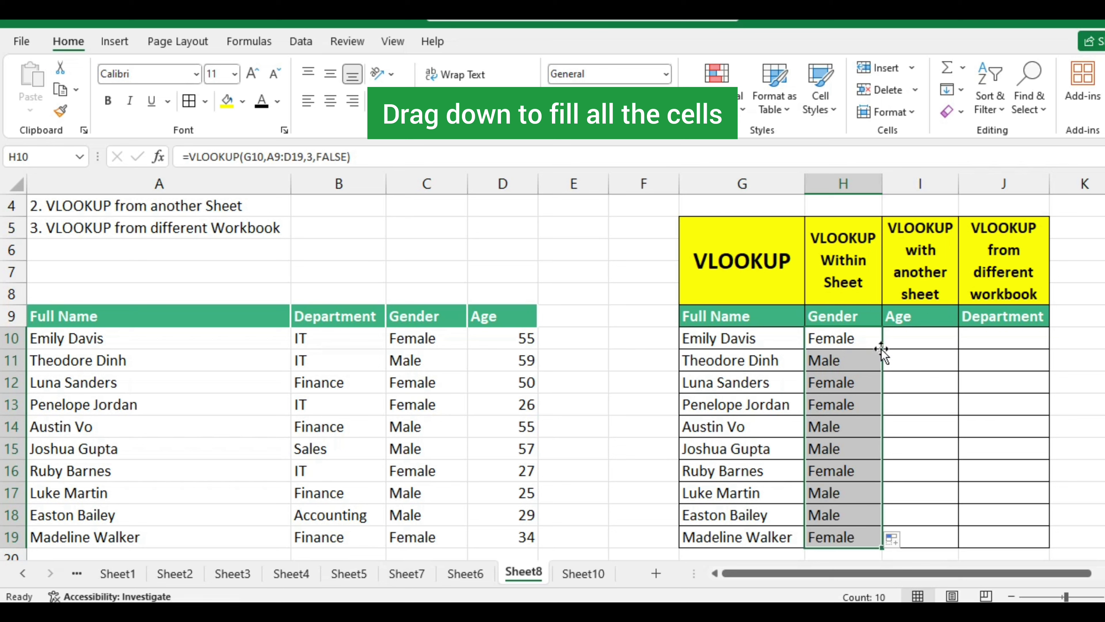
{"action": "left_click", "coordinate": [860, 560]}
Select I10 and review the within-sheet and another-sheet lookup headings.
{"action": "left_click", "coordinate": [849, 270]}
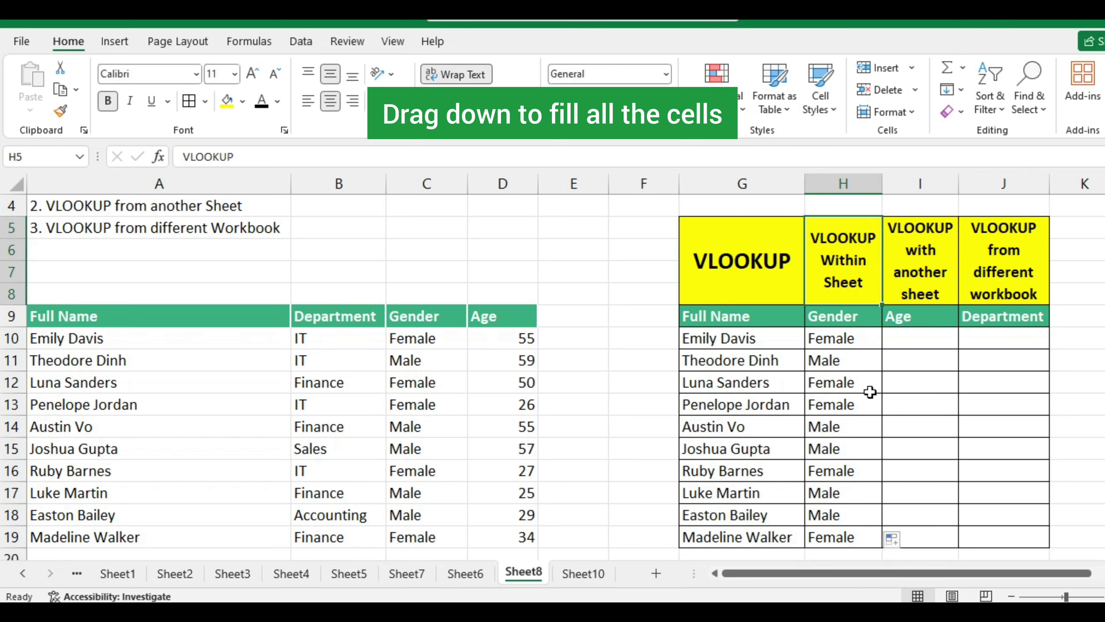
{"action": "left_click", "coordinate": [903, 339]}
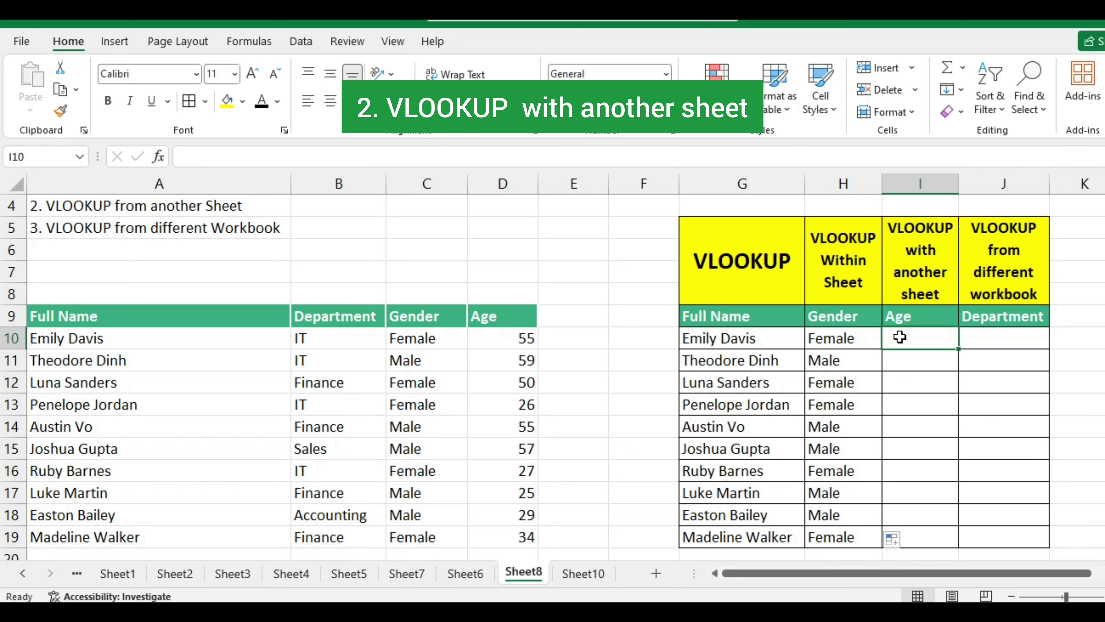
{"action": "left_click", "coordinate": [943, 250]}
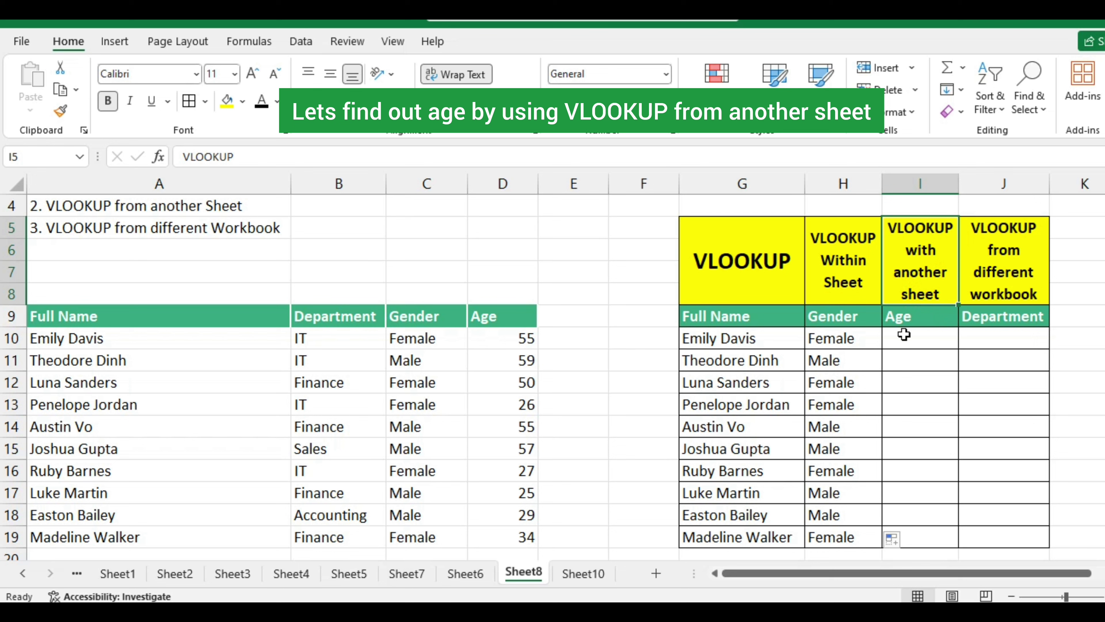
After viewing the source on Sheet10, start a VLOOKUP in I10 with G10 as lookup value.
{"action": "left_click", "coordinate": [922, 339]}
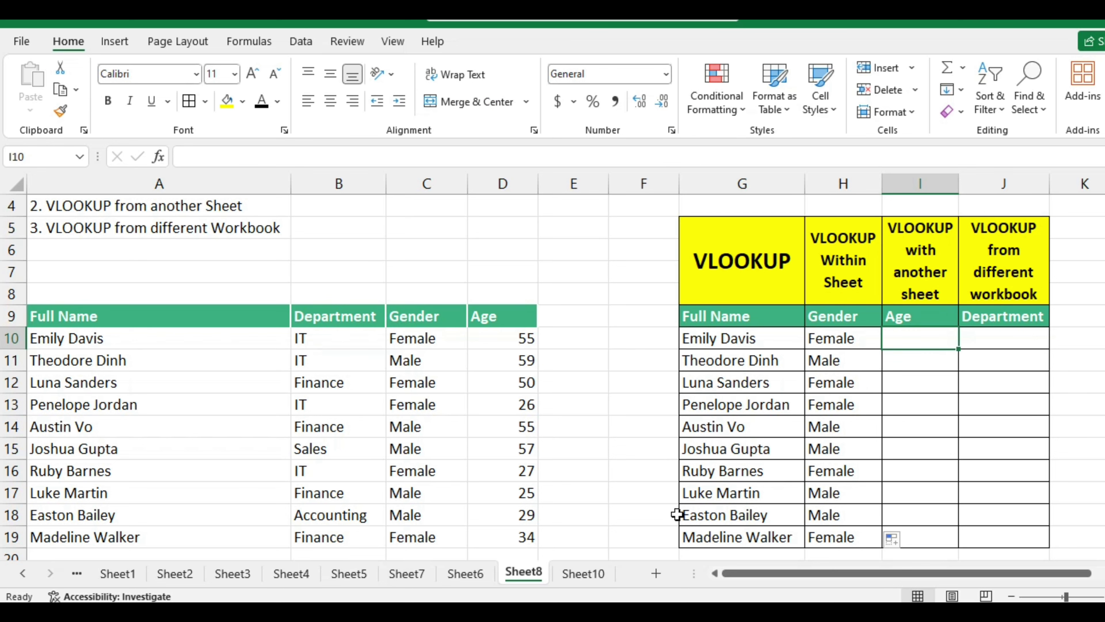
{"action": "left_click", "coordinate": [590, 576]}
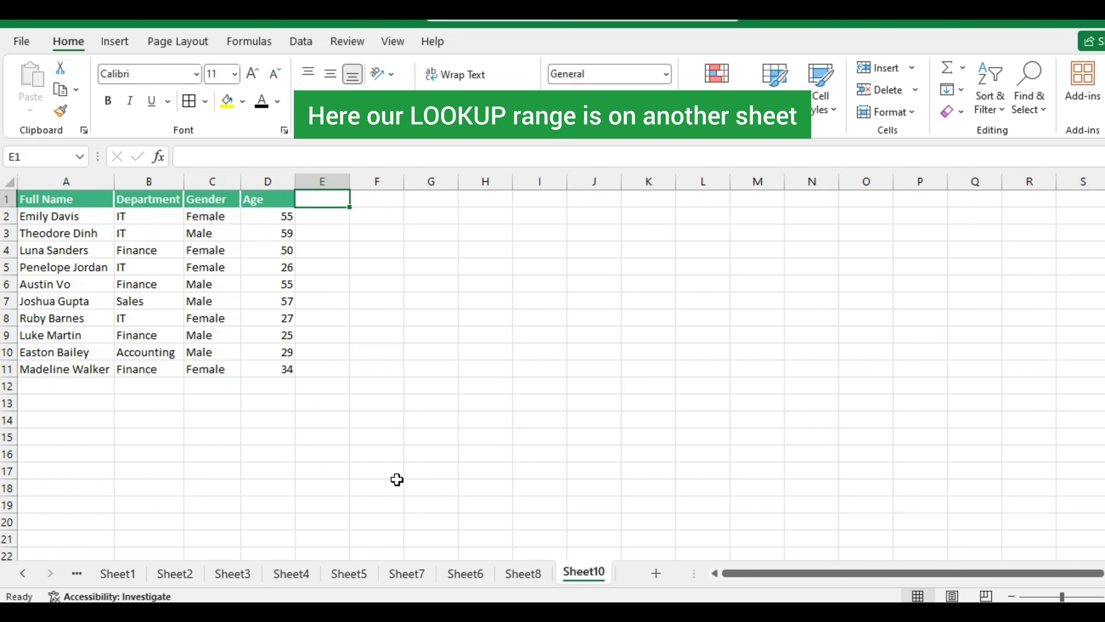
{"action": "left_click", "coordinate": [529, 577]}
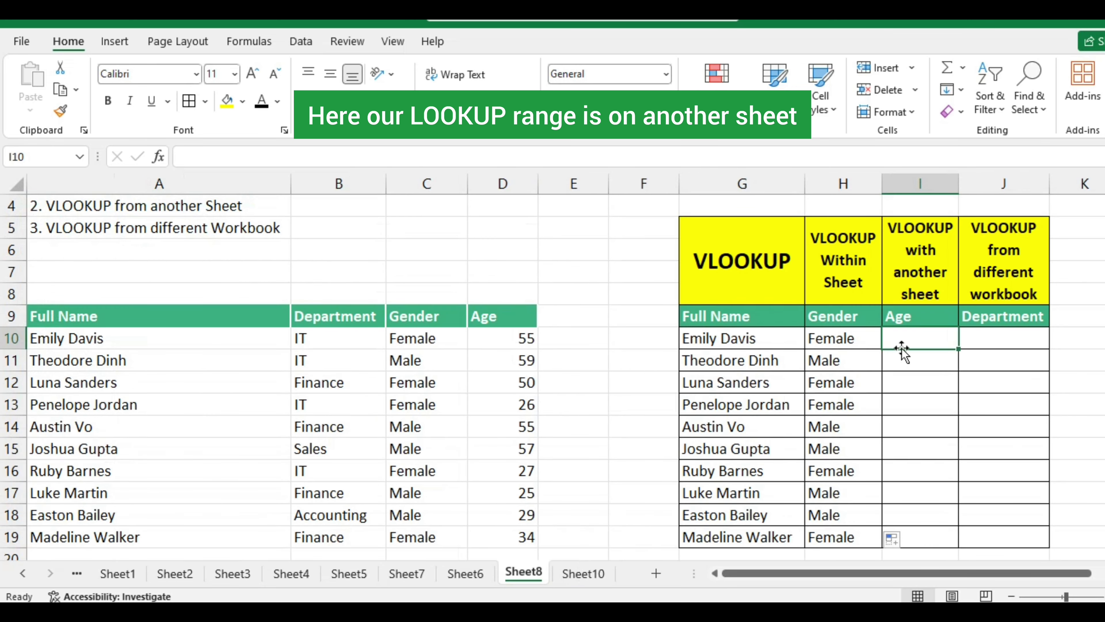
{"action": "type", "text": "="}
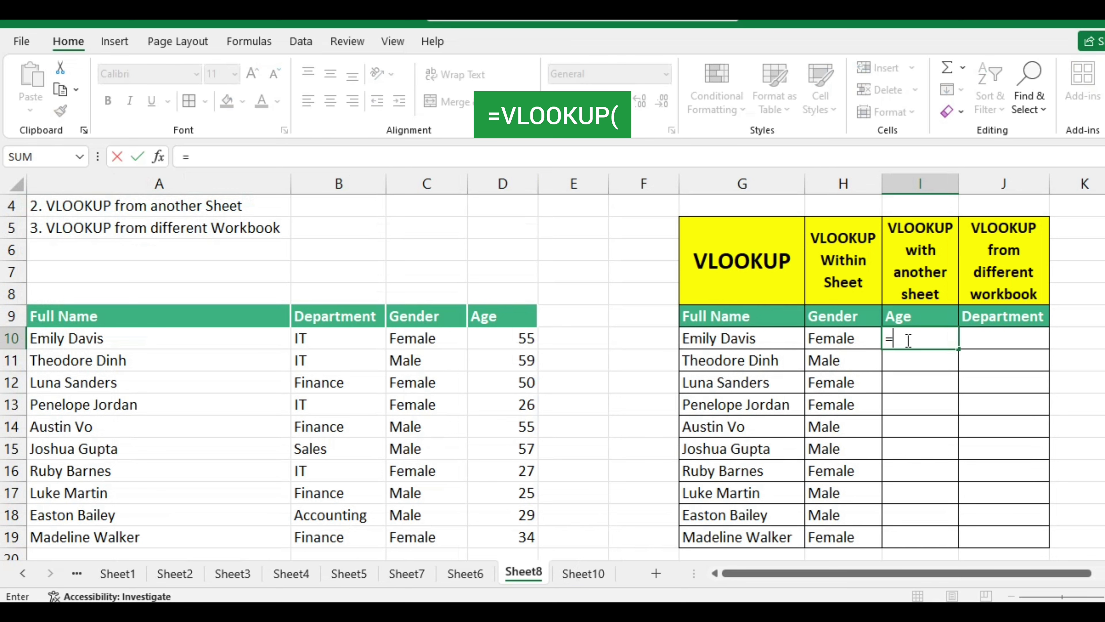
{"action": "type", "text": "vlo"}
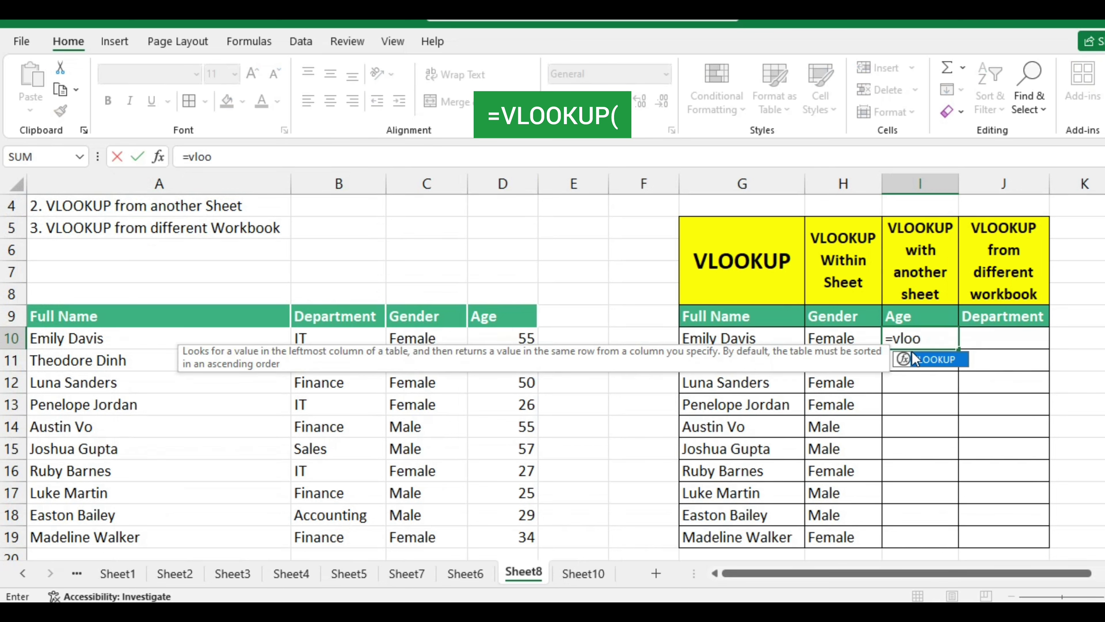
{"action": "type", "text": "o"}
{"action": "double_click", "coordinate": [914, 359]}
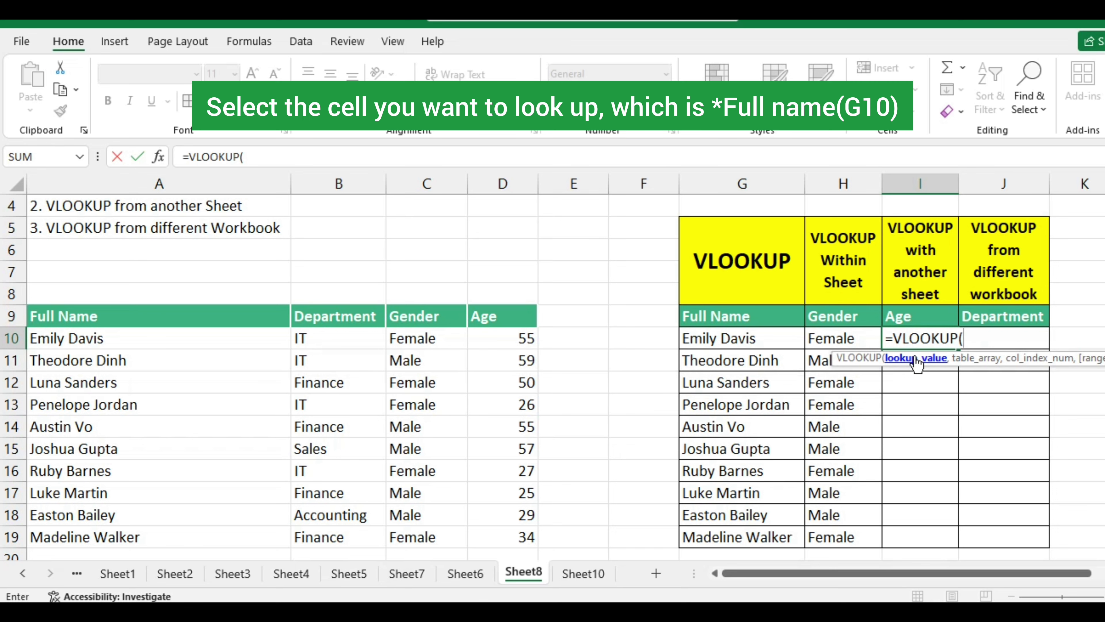
{"action": "left_click", "coordinate": [773, 334]}
{"action": "type", "text": ","}
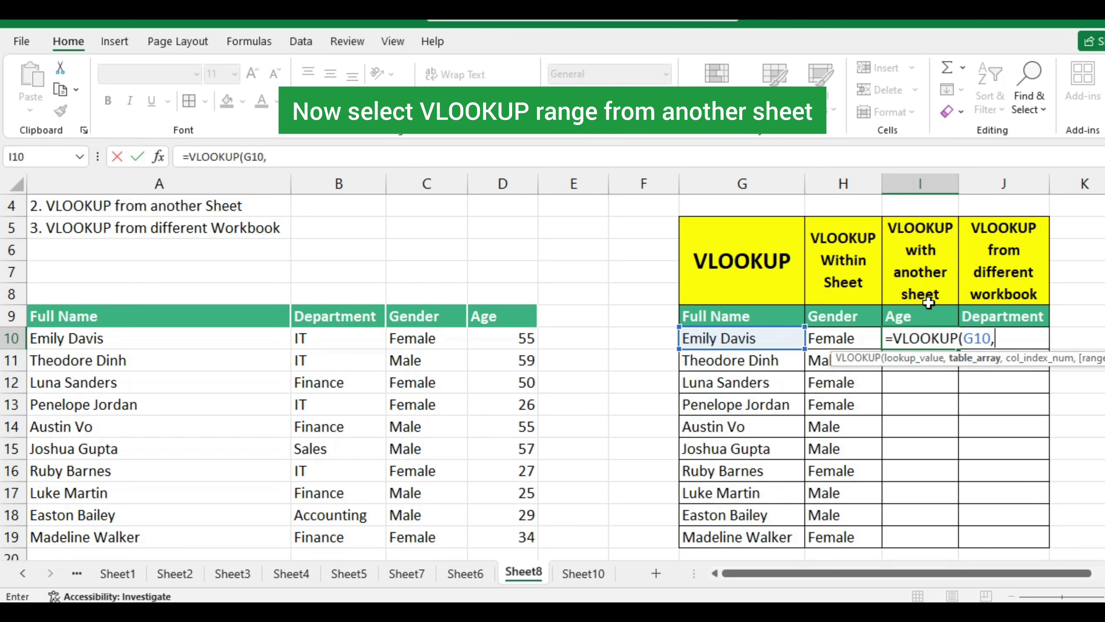
Finish I10's lookup with range Sheet10 A1:D11, column 4 and exact match.
{"action": "left_click", "coordinate": [584, 573]}
{"action": "left_click", "coordinate": [111, 199]}
{"action": "left_click_drag", "start_coordinate": [113, 197], "coordinate": [268, 368]}
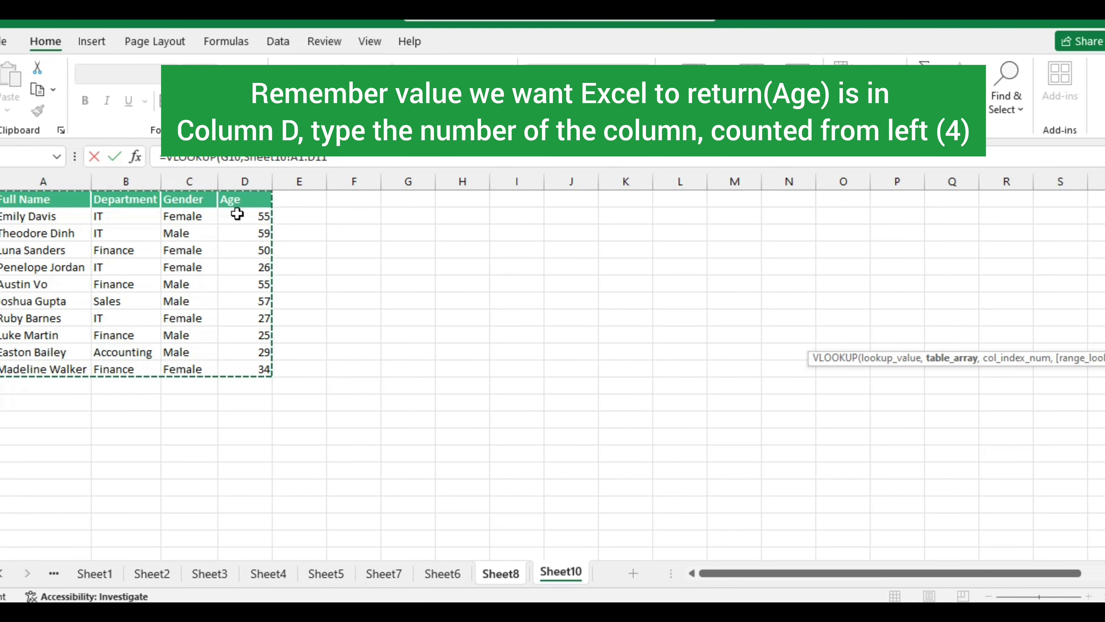
{"action": "left_click", "coordinate": [494, 574]}
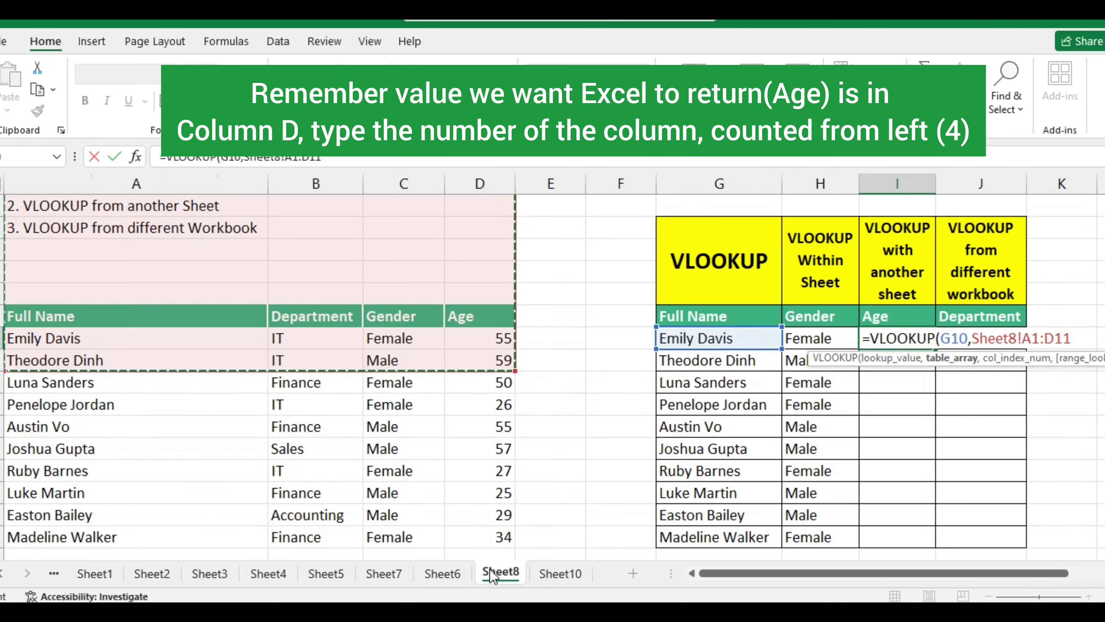
{"action": "type", "text": ","}
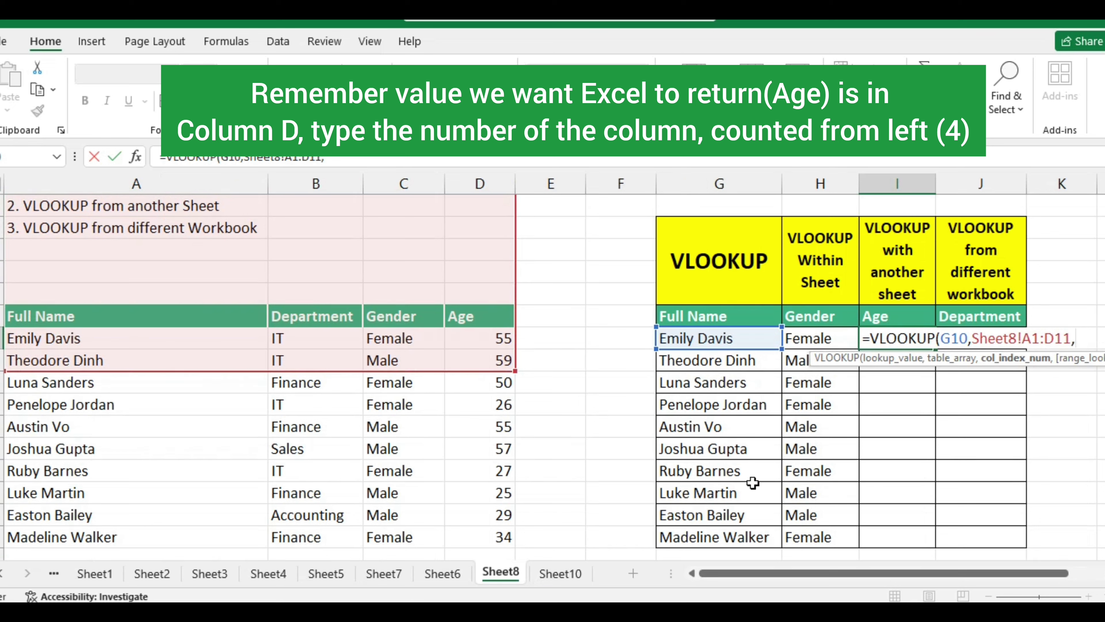
{"action": "type", "text": "4,"}
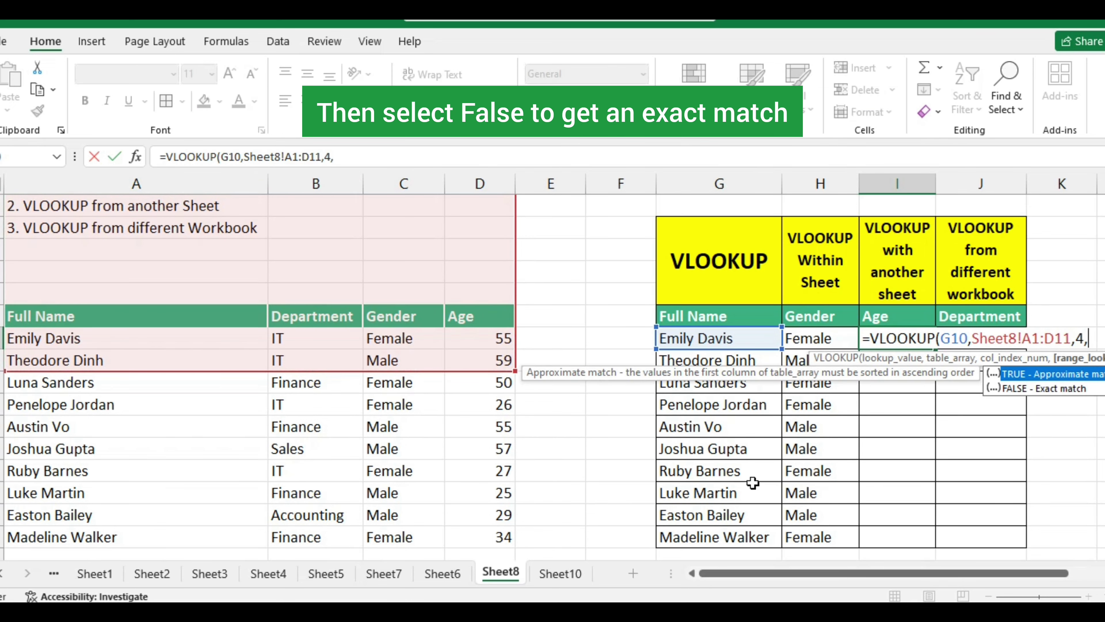
{"action": "double_click", "coordinate": [1033, 389]}
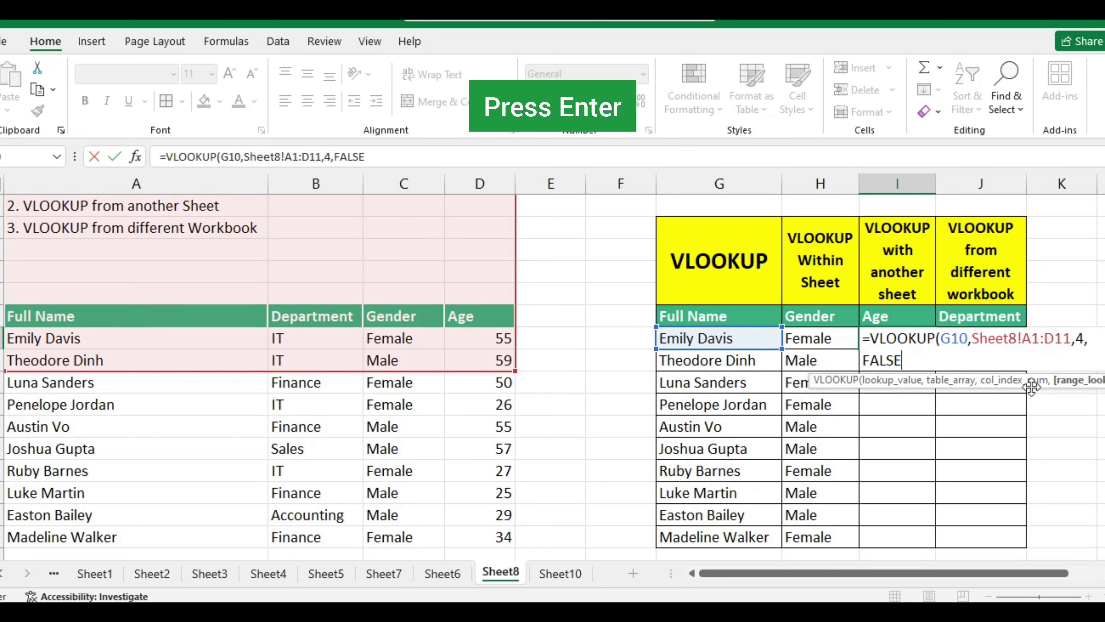
{"action": "key", "text": "Return"}
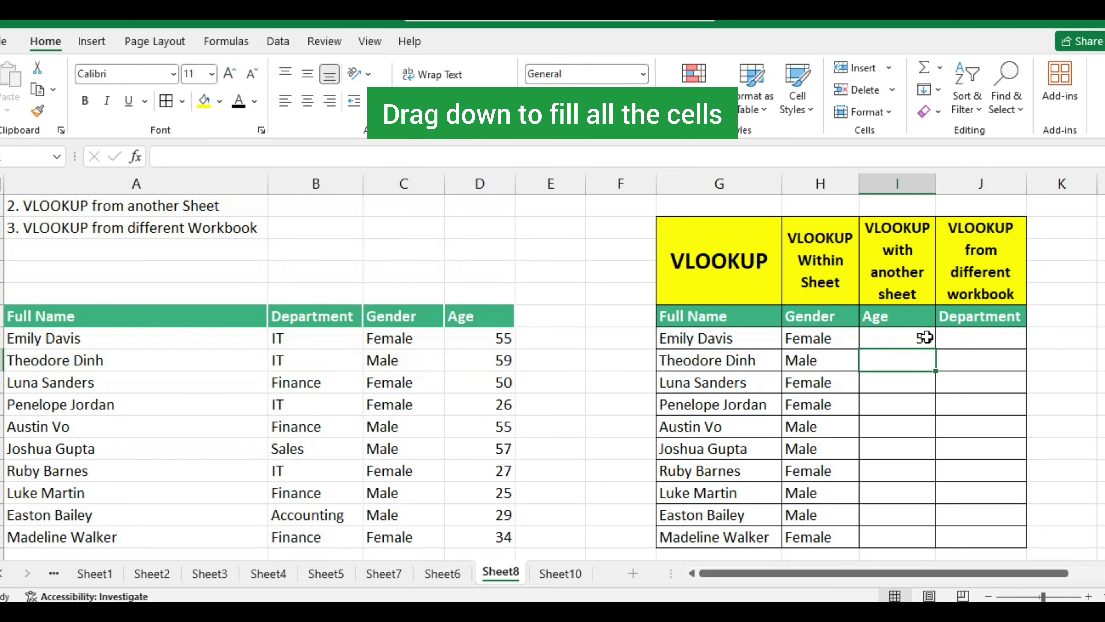
Copy the Age formula down to I19, check Sheet10, then select the first Department cell.
{"action": "left_click", "coordinate": [924, 337]}
{"action": "double_click", "coordinate": [936, 349]}
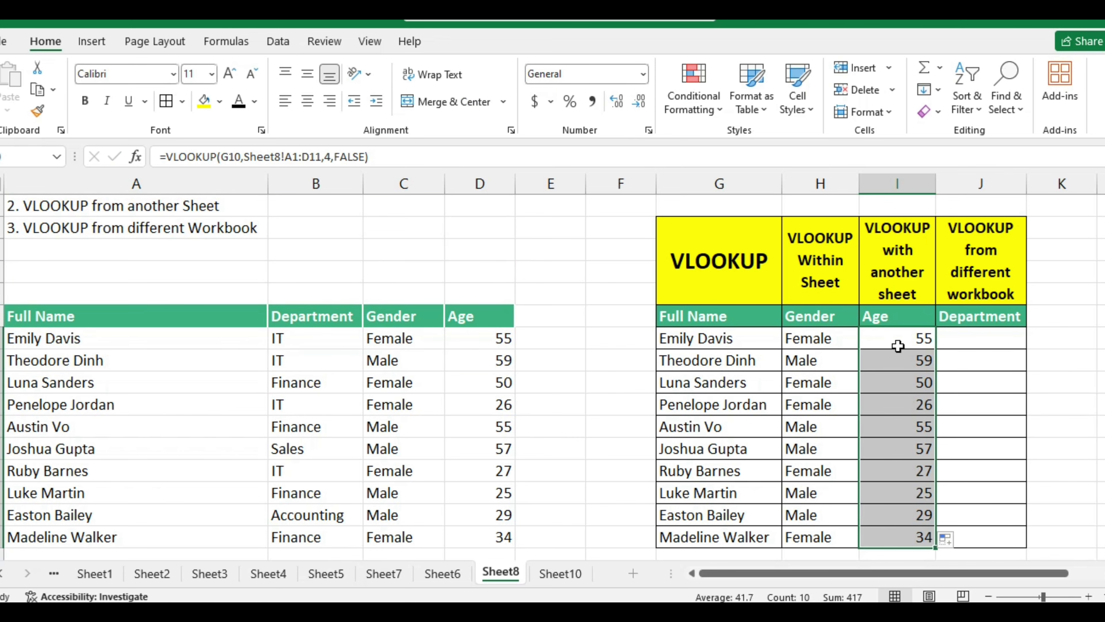
{"action": "left_click", "coordinate": [574, 575]}
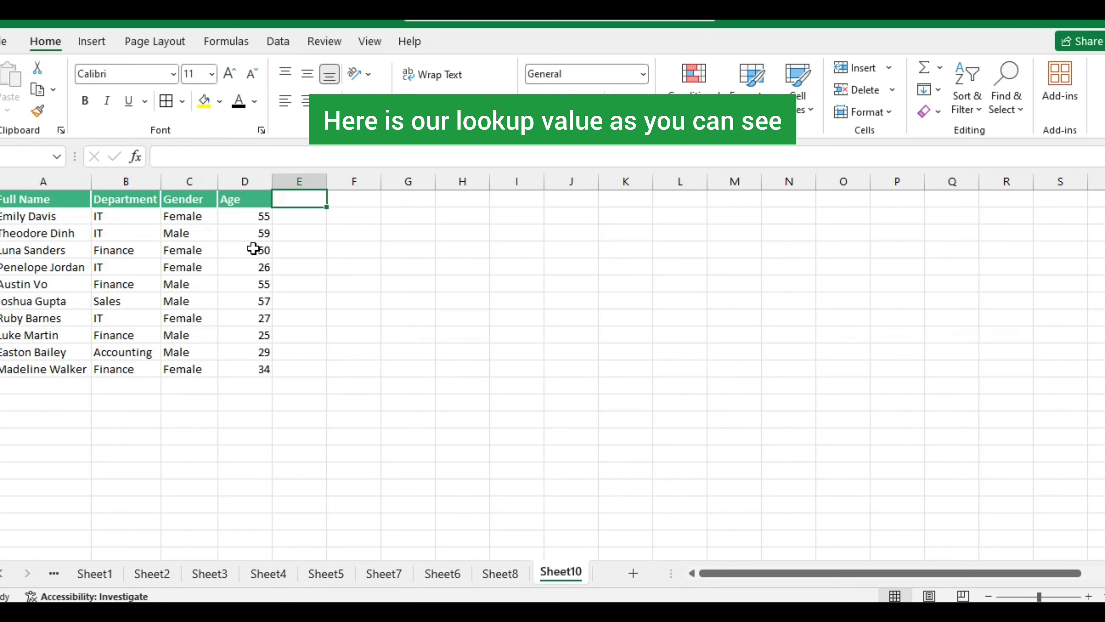
{"action": "left_click", "coordinate": [501, 574]}
{"action": "left_click", "coordinate": [982, 343]}
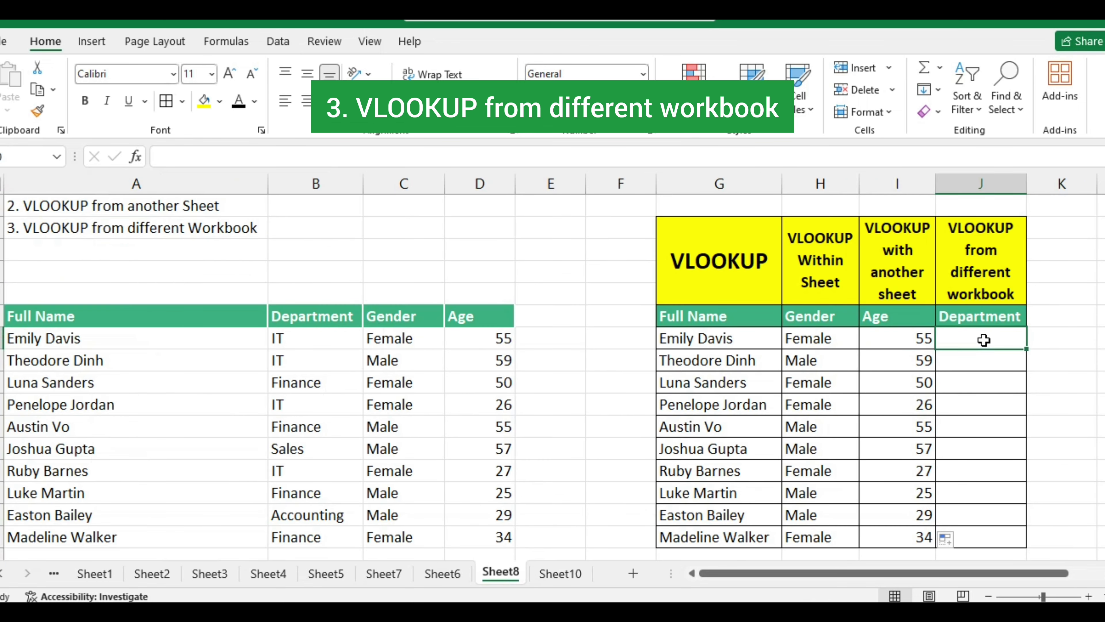
{"action": "left_click", "coordinate": [983, 242]}
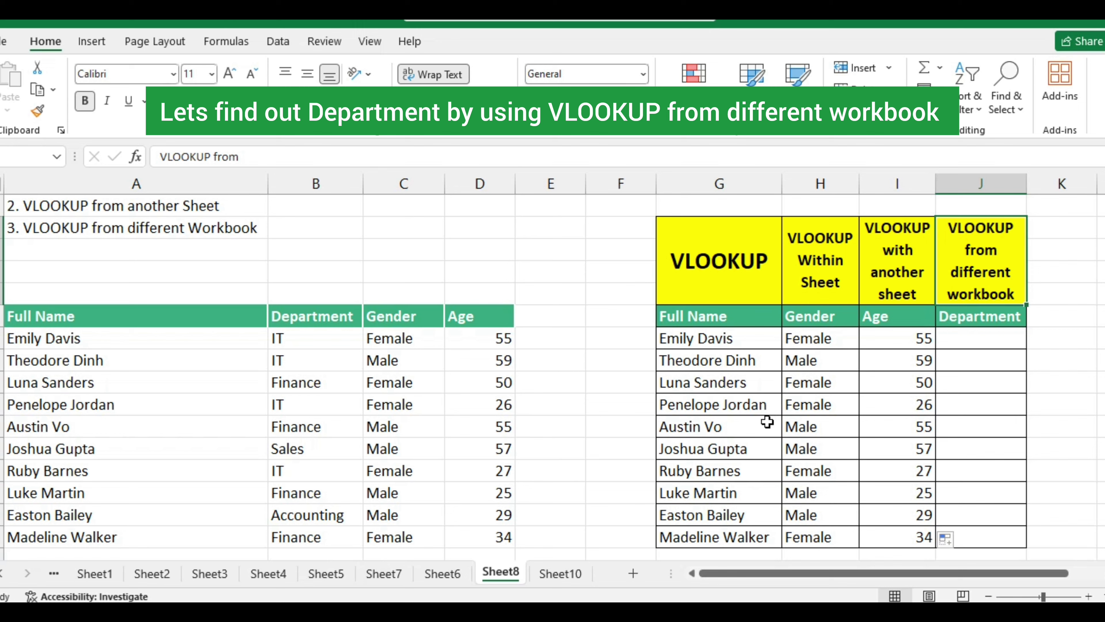
Look at the other Book1 workbook holding the employee data, then come back.
{"action": "mouse_move", "coordinate": [479, 601]}
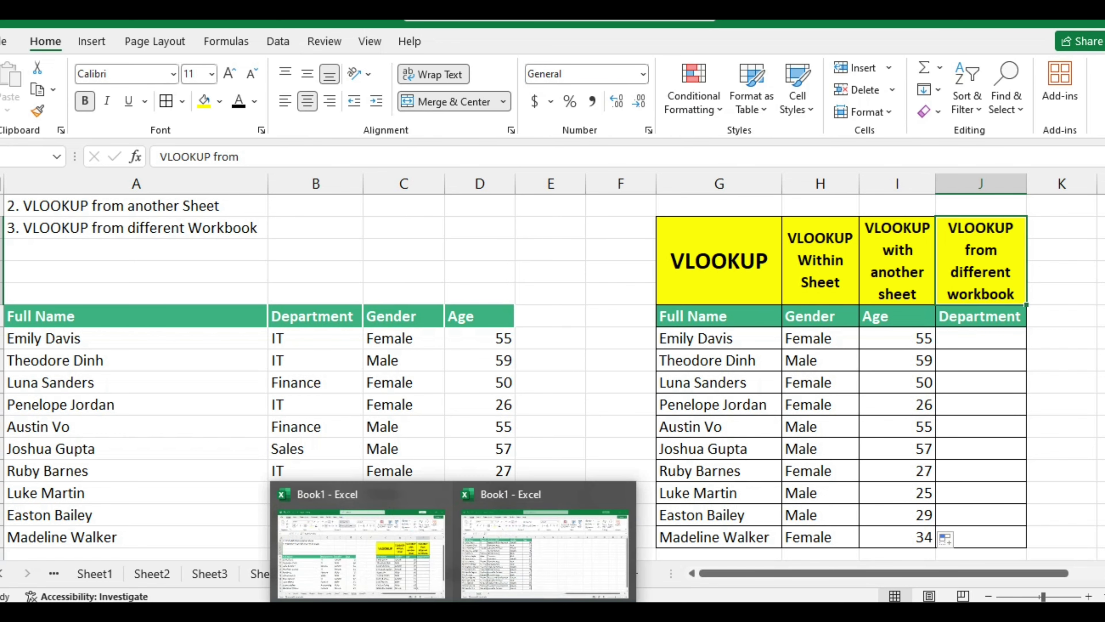
{"action": "left_click", "coordinate": [503, 583]}
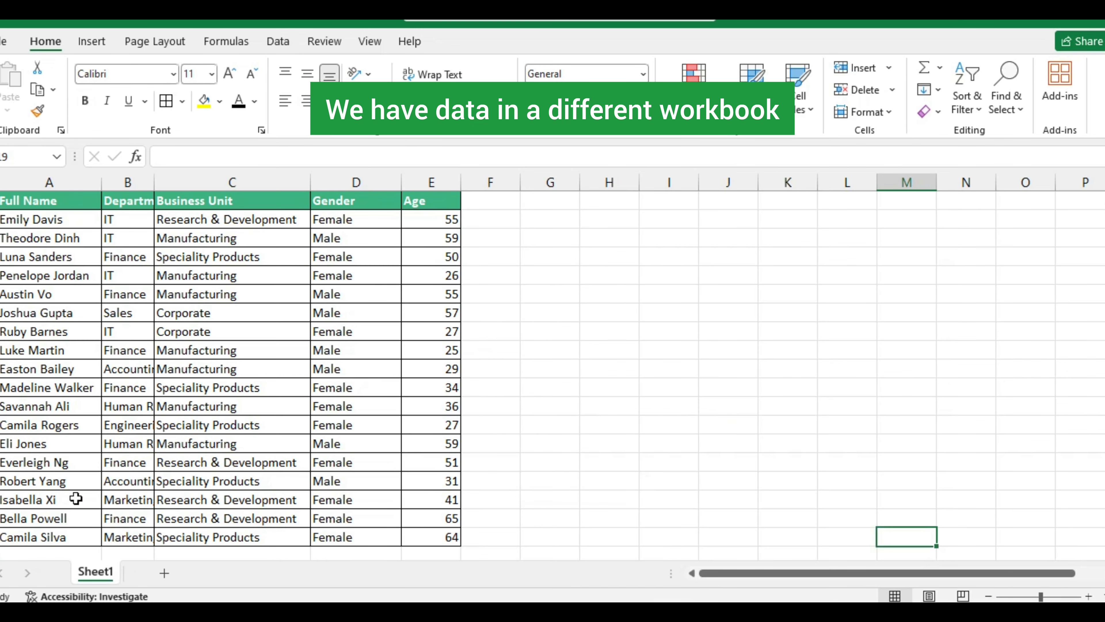
{"action": "mouse_move", "coordinate": [424, 600]}
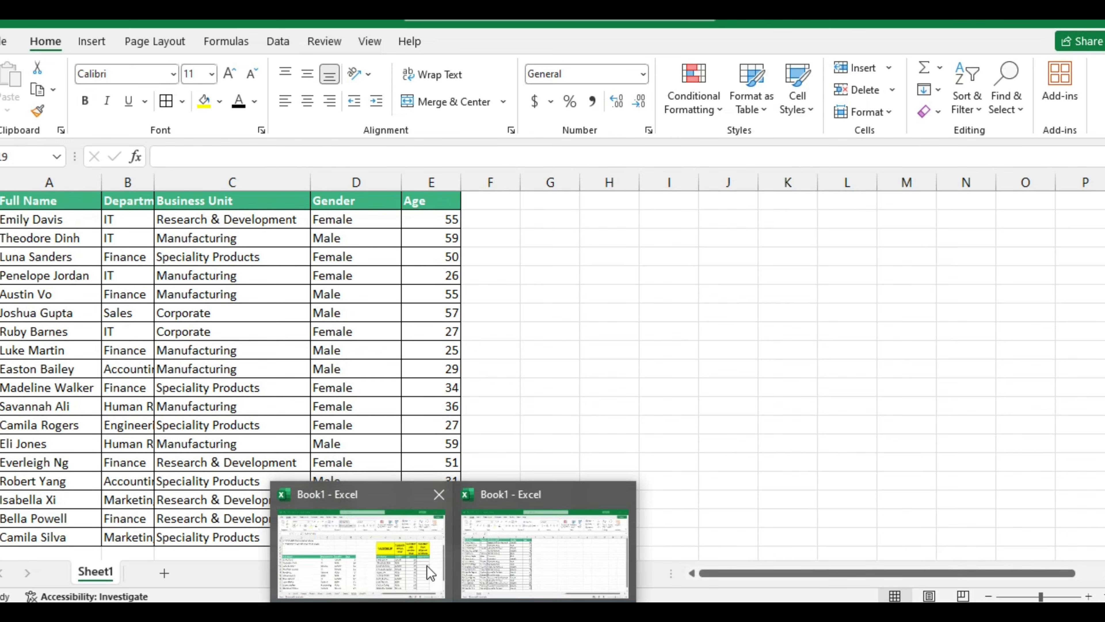
{"action": "left_click", "coordinate": [427, 569]}
Begin =VLOOKUP(G10, in J10 for the Department lookup.
{"action": "left_click", "coordinate": [965, 334]}
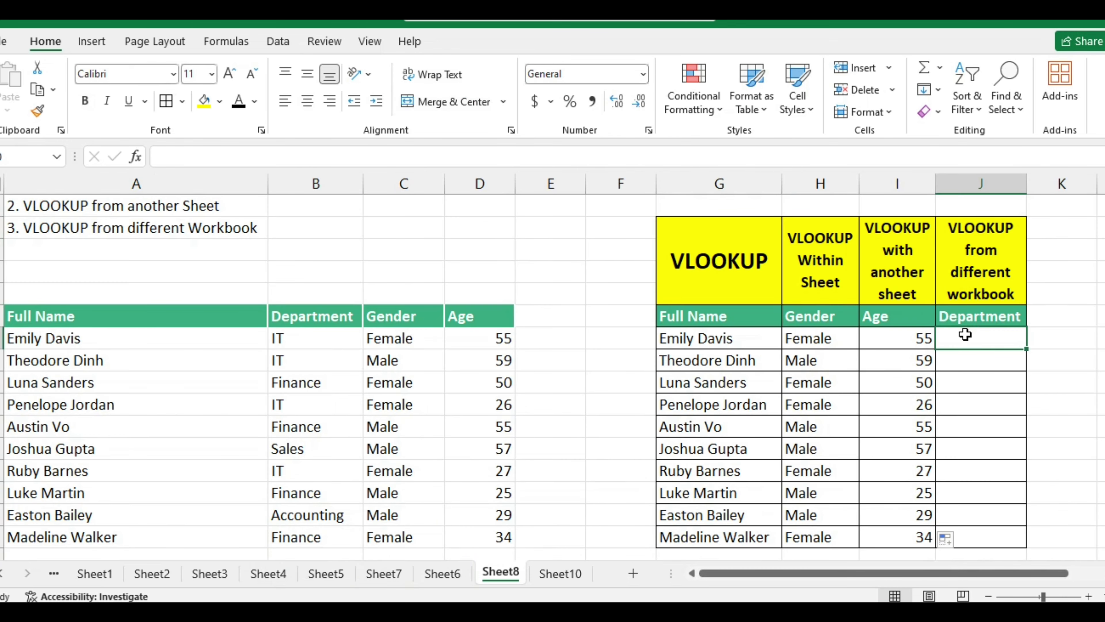
{"action": "type", "text": "=vl"}
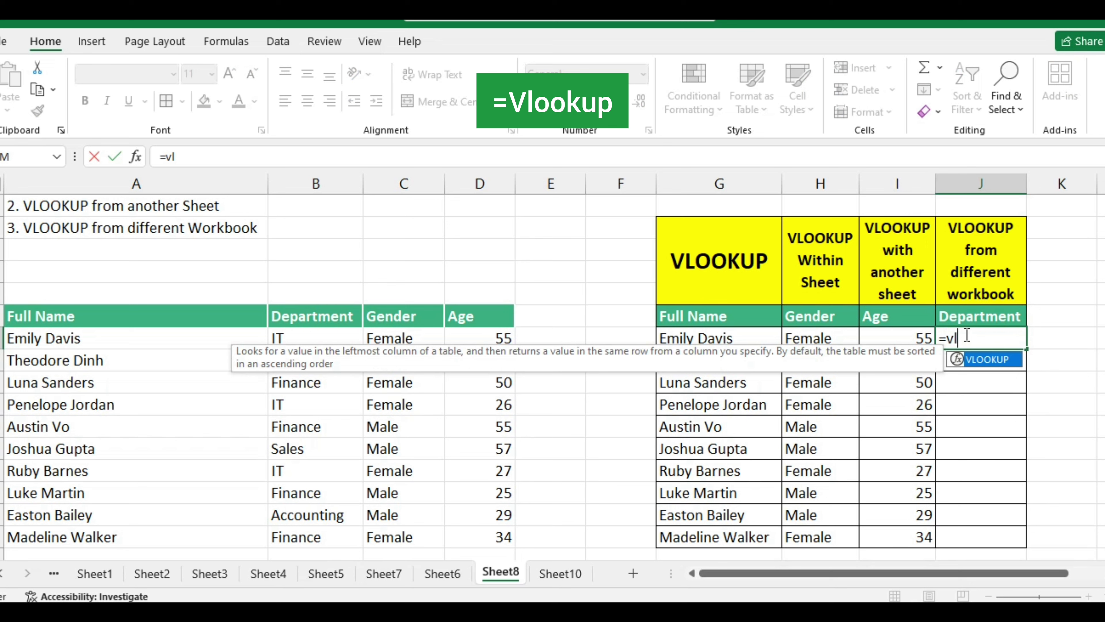
{"action": "double_click", "coordinate": [992, 359]}
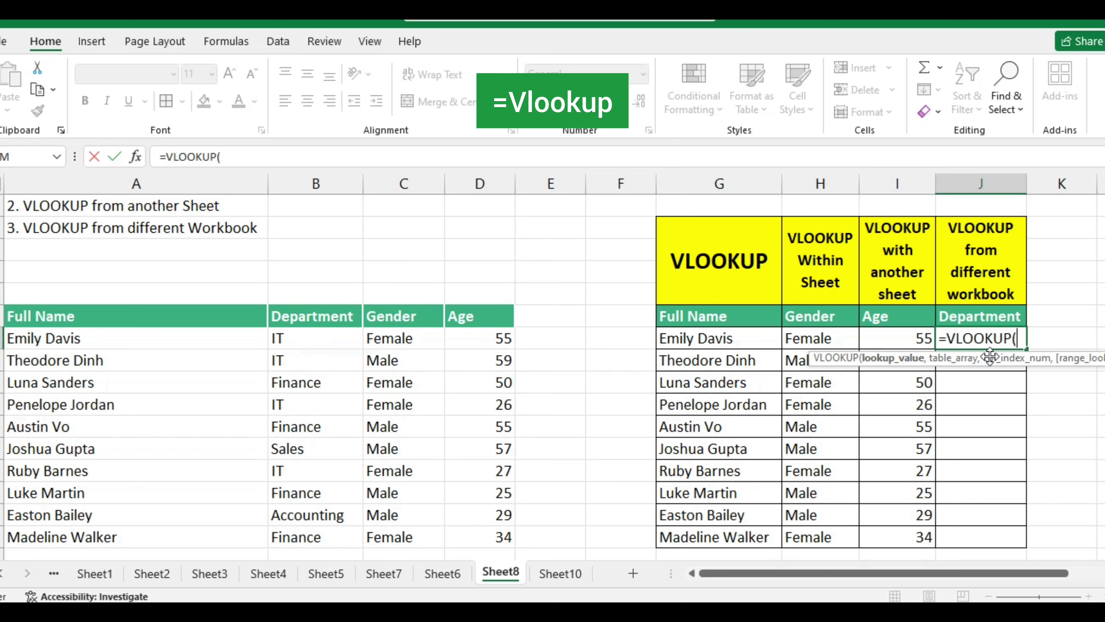
{"action": "left_click", "coordinate": [747, 339]}
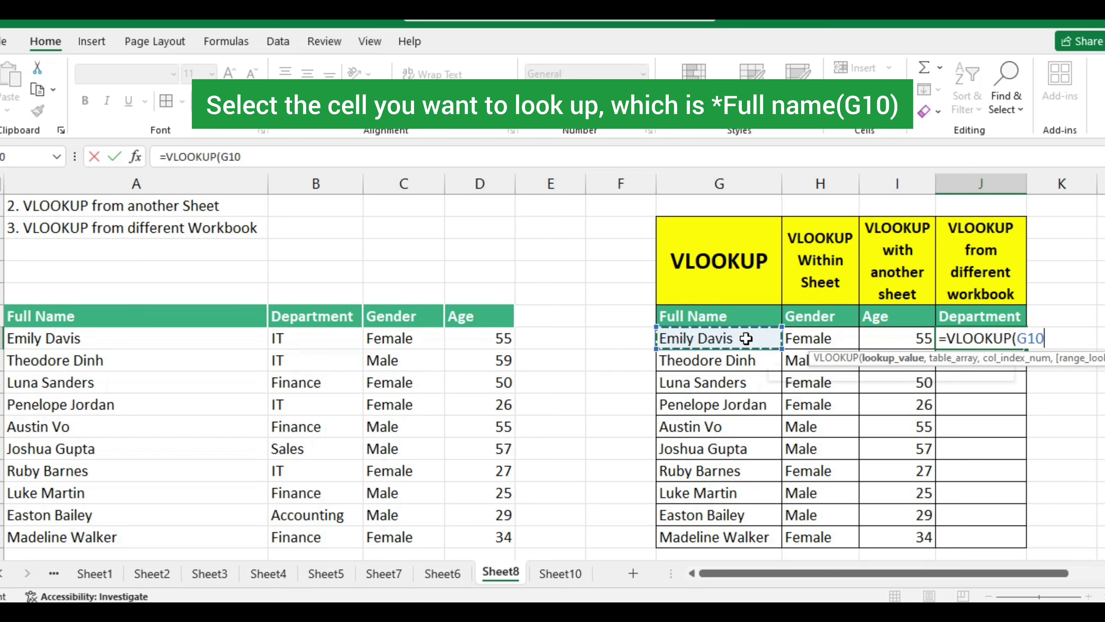
{"action": "type", "text": ","}
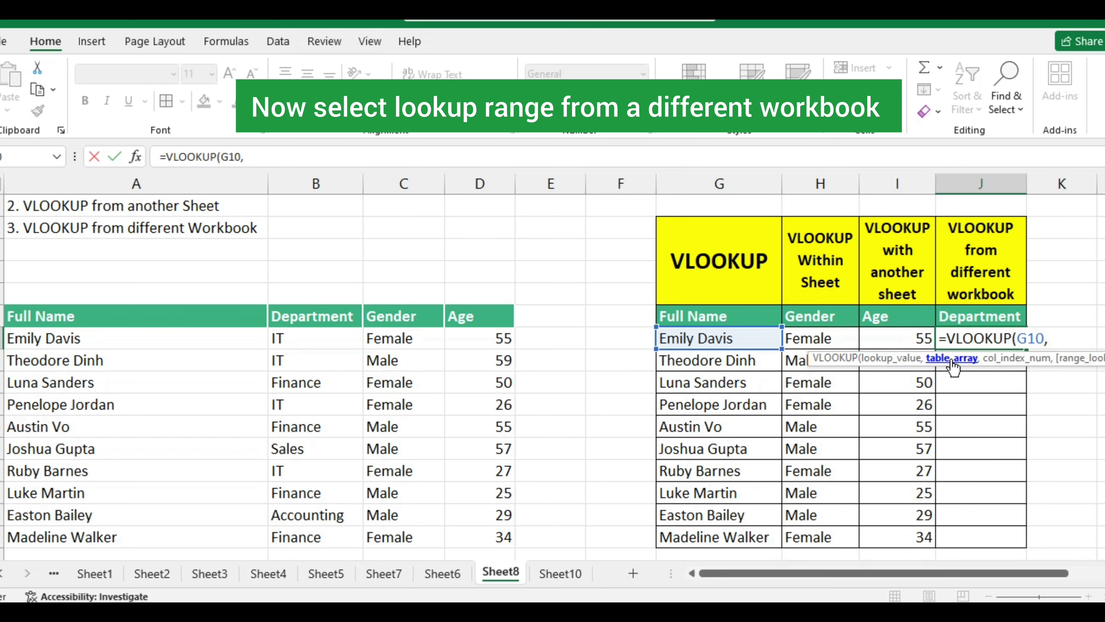
Take A1:E19 on Sheet1 of the other Book1 workbook as the lookup range.
{"action": "mouse_move", "coordinate": [447, 612]}
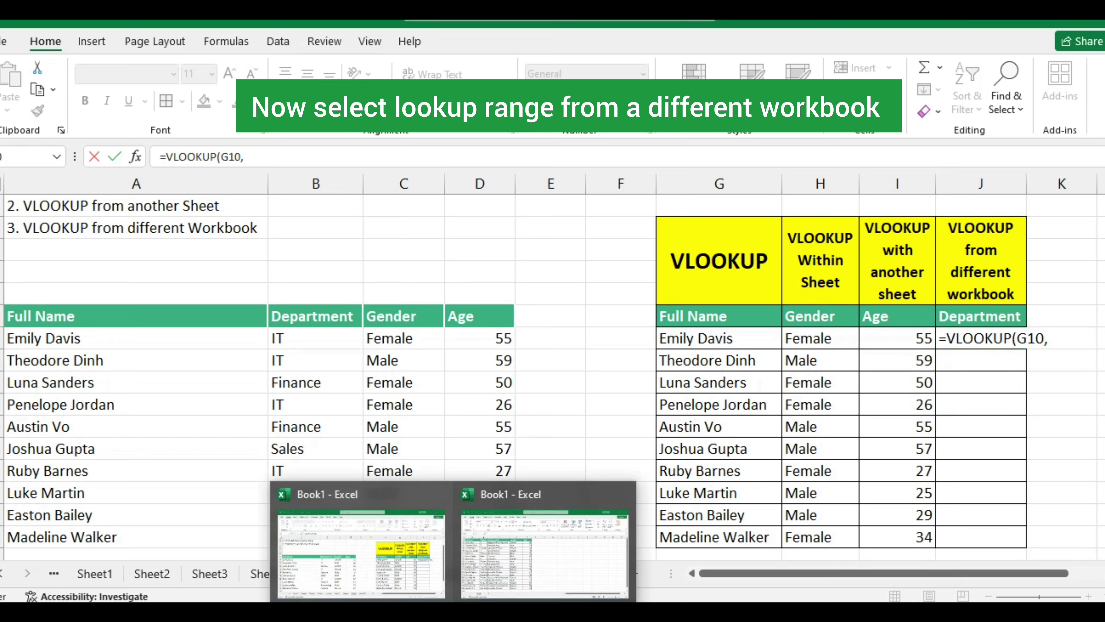
{"action": "left_click", "coordinate": [536, 533]}
{"action": "left_click_drag", "start_coordinate": [48, 200], "coordinate": [429, 533]}
{"action": "type", "text": ","}
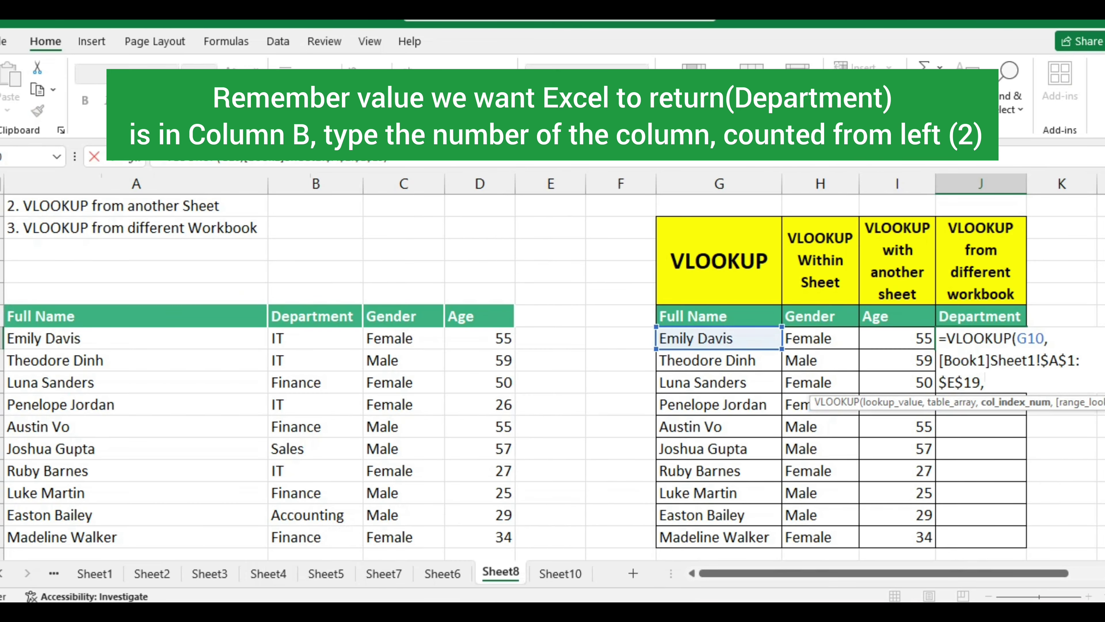
{"action": "mouse_move", "coordinate": [447, 612]}
{"action": "left_click", "coordinate": [435, 519]}
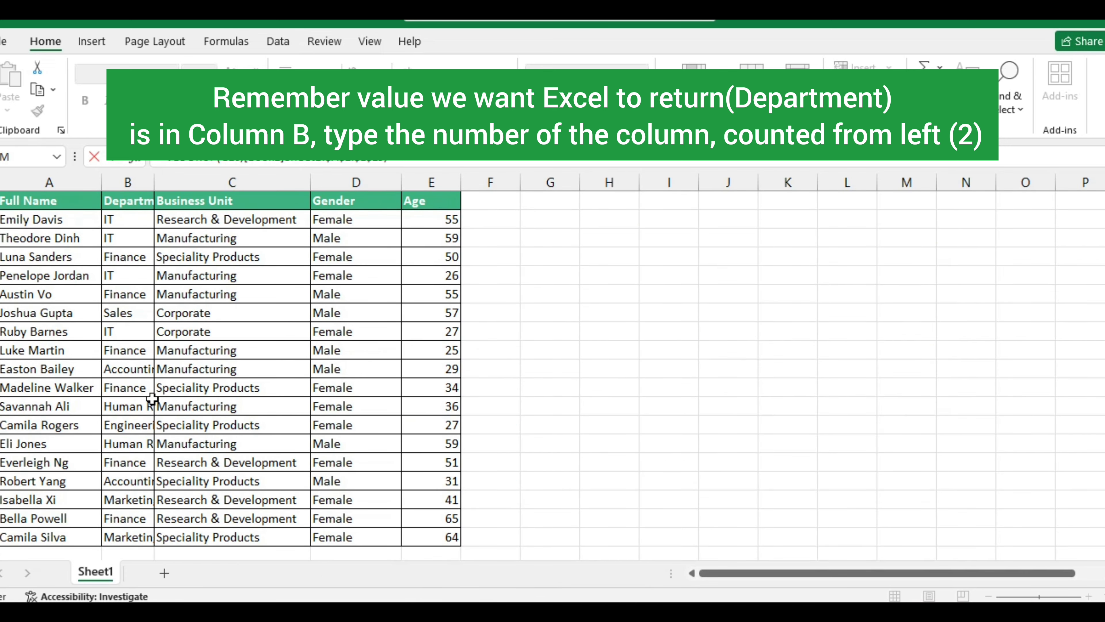
Complete J10's formula with column 2 and FALSE, returning IT.
{"action": "left_click", "coordinate": [427, 581]}
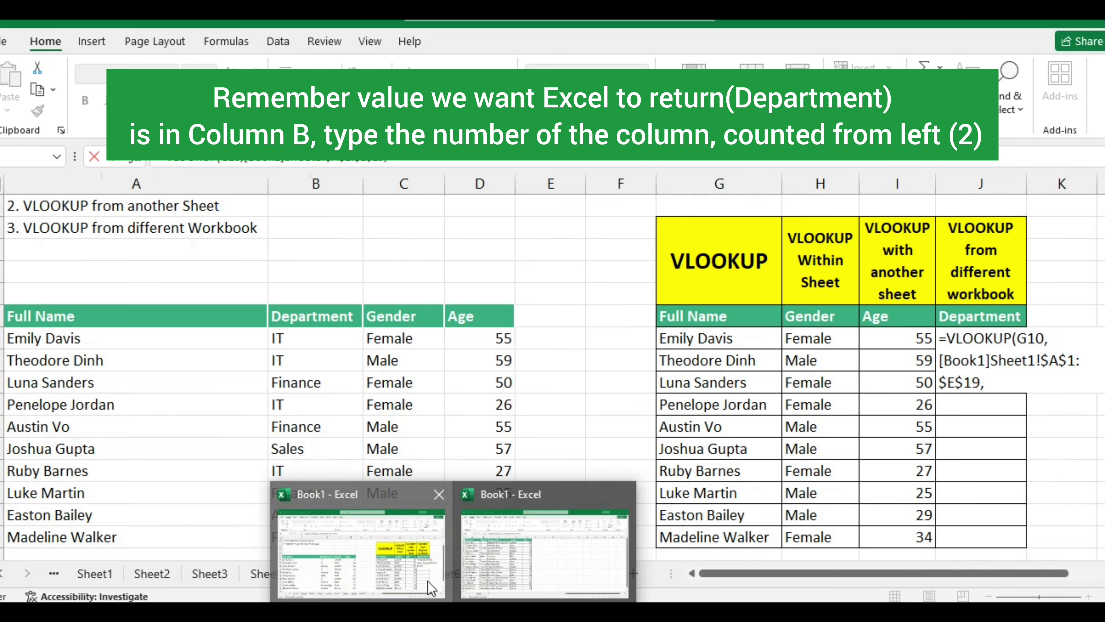
{"action": "type", "text": "2,"}
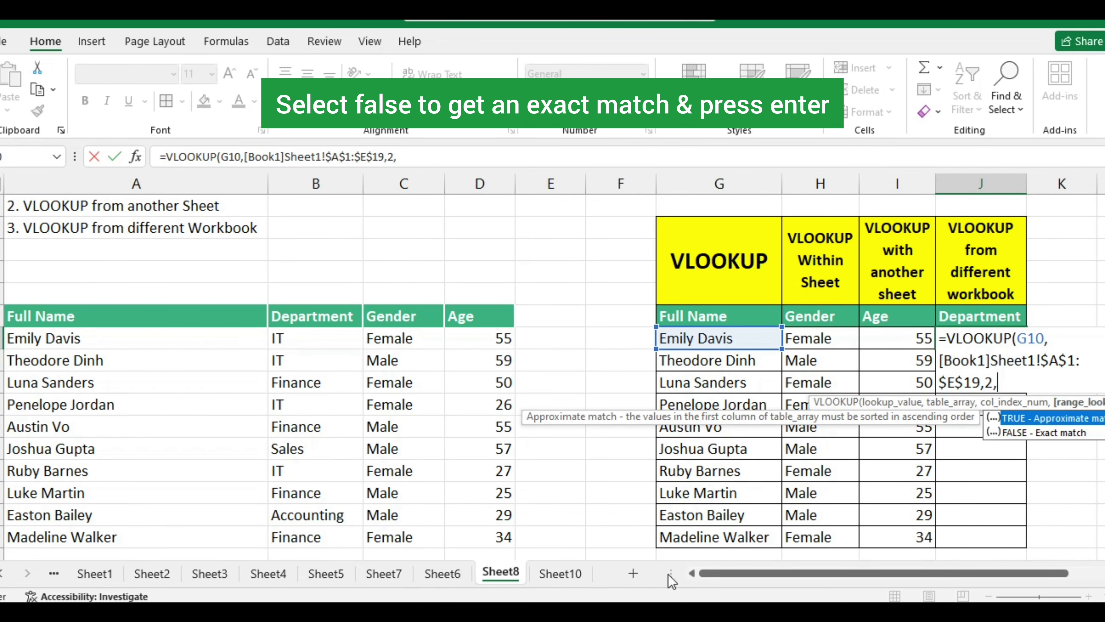
{"action": "double_click", "coordinate": [1009, 432]}
{"action": "key", "text": "Return"}
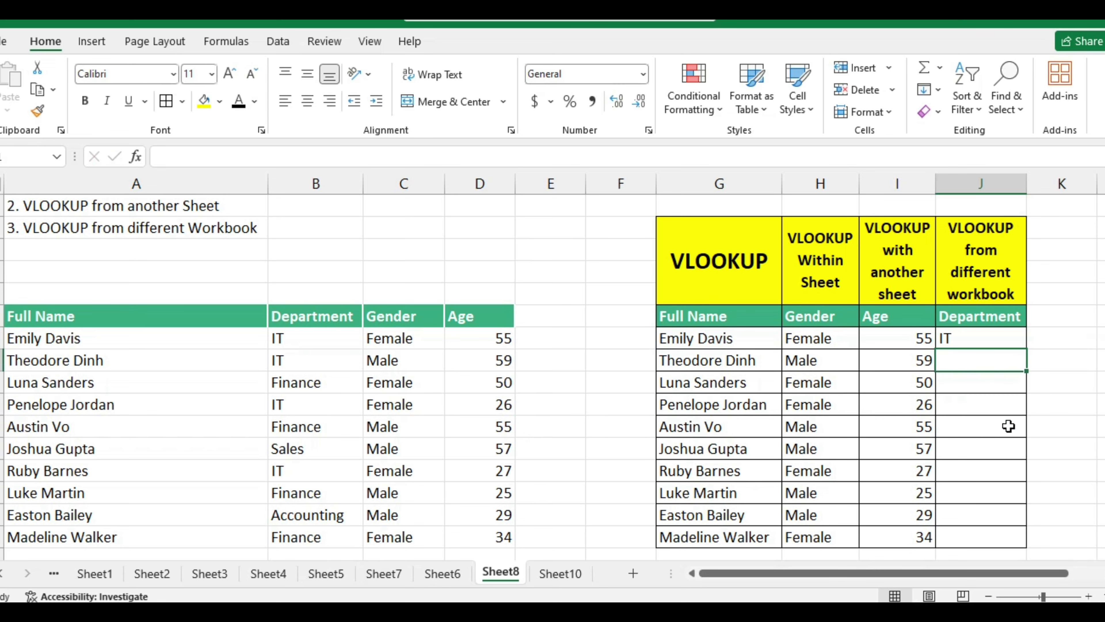
{"action": "left_click", "coordinate": [989, 338]}
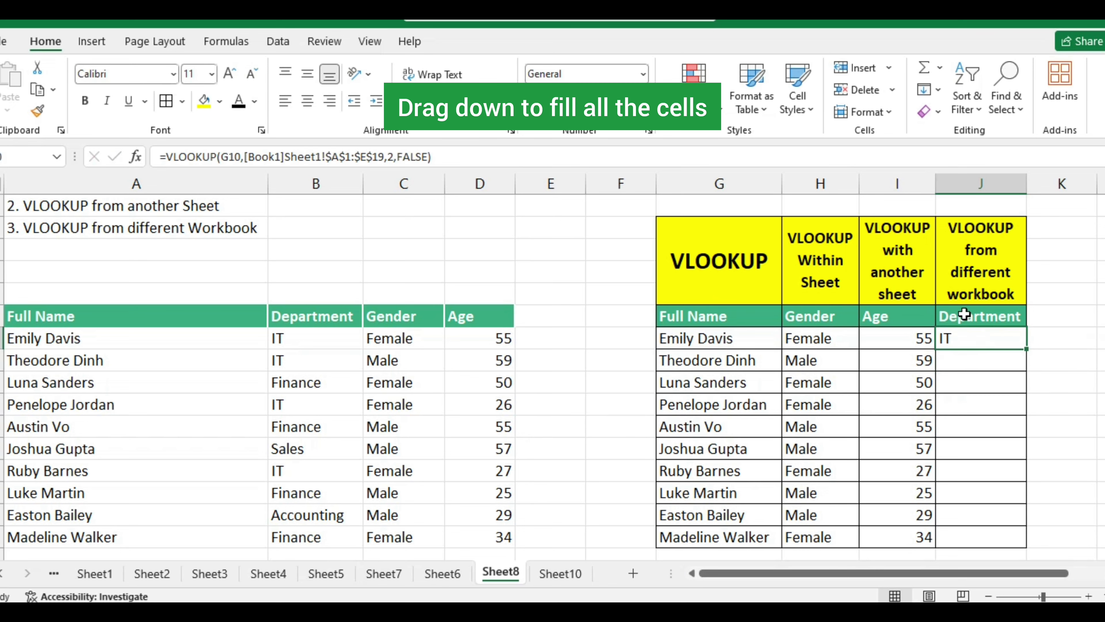
{"action": "left_click", "coordinate": [1027, 350]}
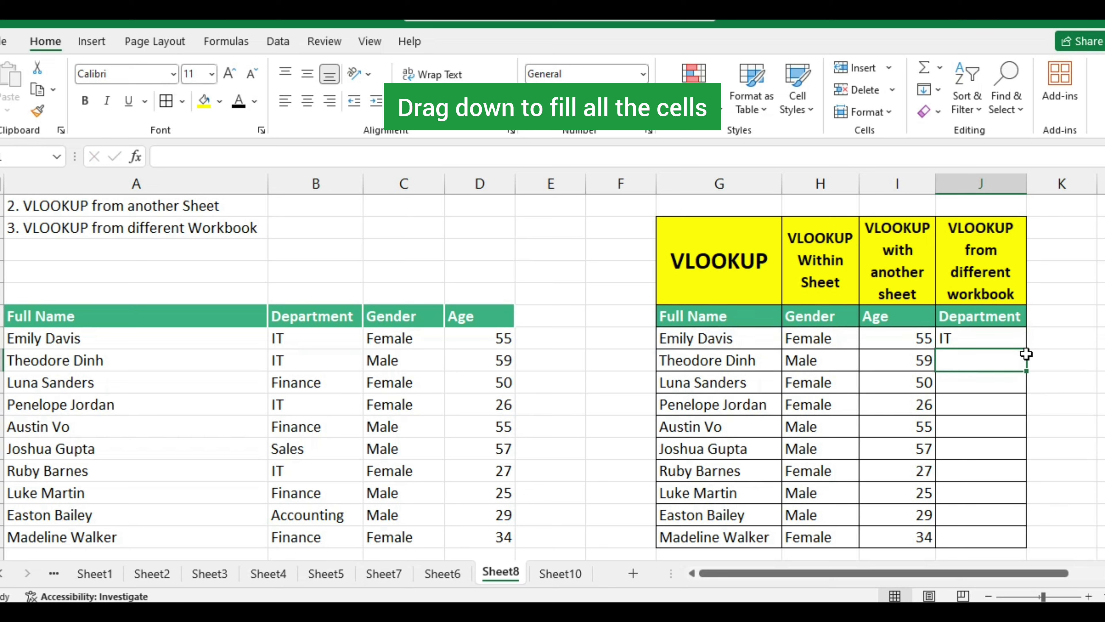